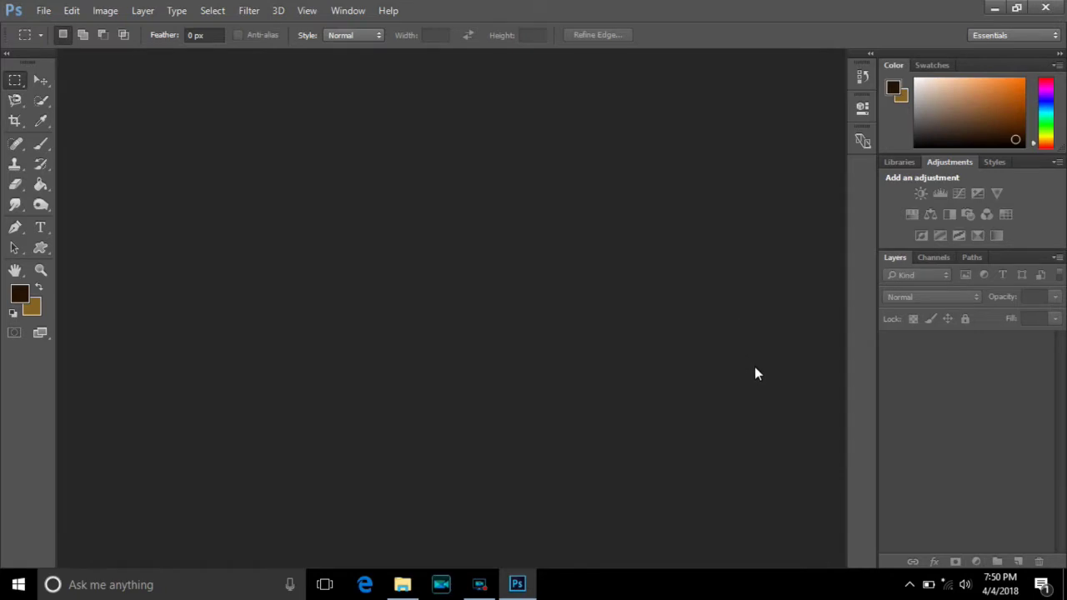
Minimize the empty Photoshop workspace to reveal the desktop image files
click(517, 588)
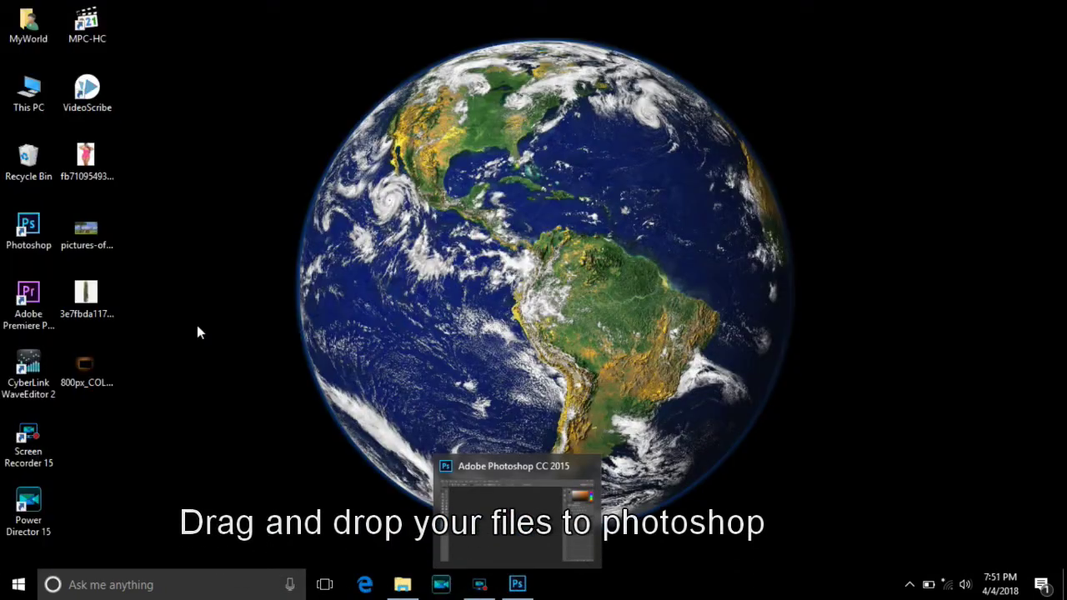
Open pictures-of-giraffes1, the potted-plant image and 800px_COLOURBOX2104812 together in Photoshop
click(87, 232)
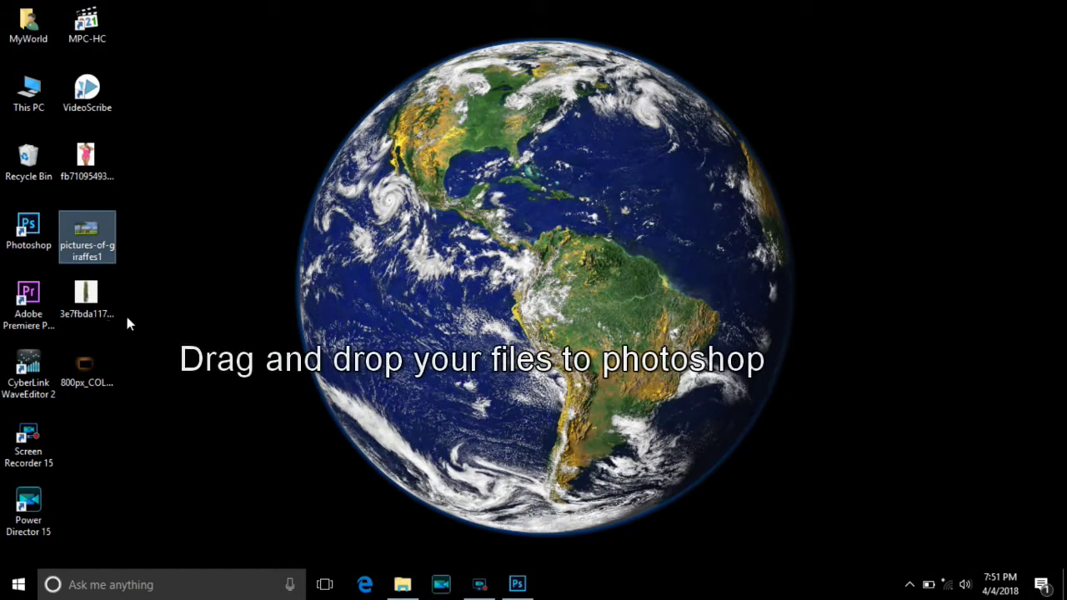
ctrl+click(87, 296)
ctrl+click(87, 366)
mouse_move(95, 250)
mouse_down()
mouse_move(504, 395)
mouse_move(397, 286)
mouse_move(381, 242)
mouse_up()
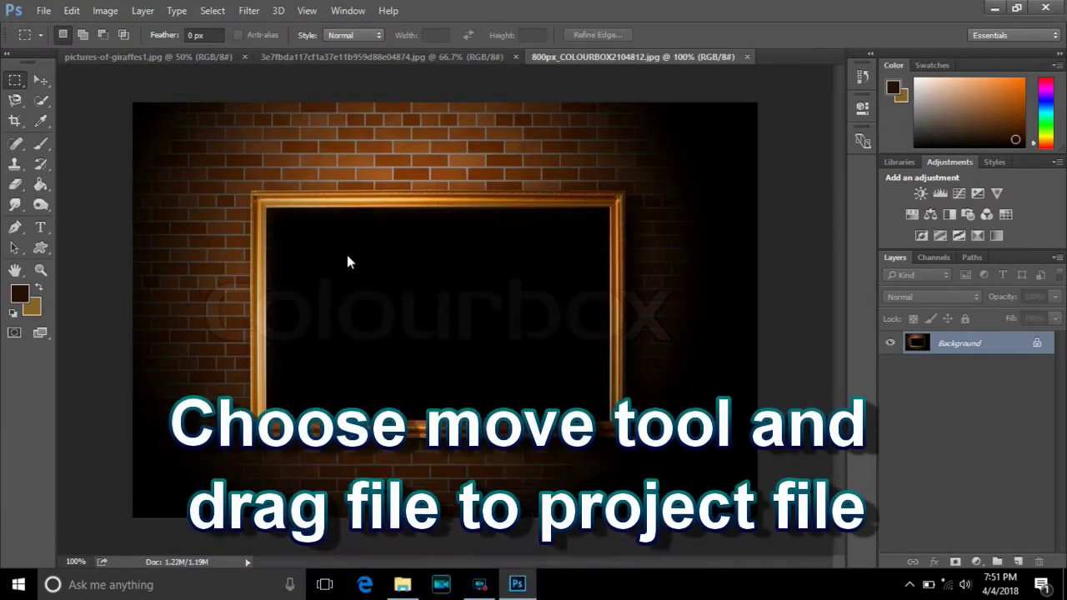
Drag the potted-plant image into the 800px_COLOURBOX brick-wall document as Layer 1
click(40, 79)
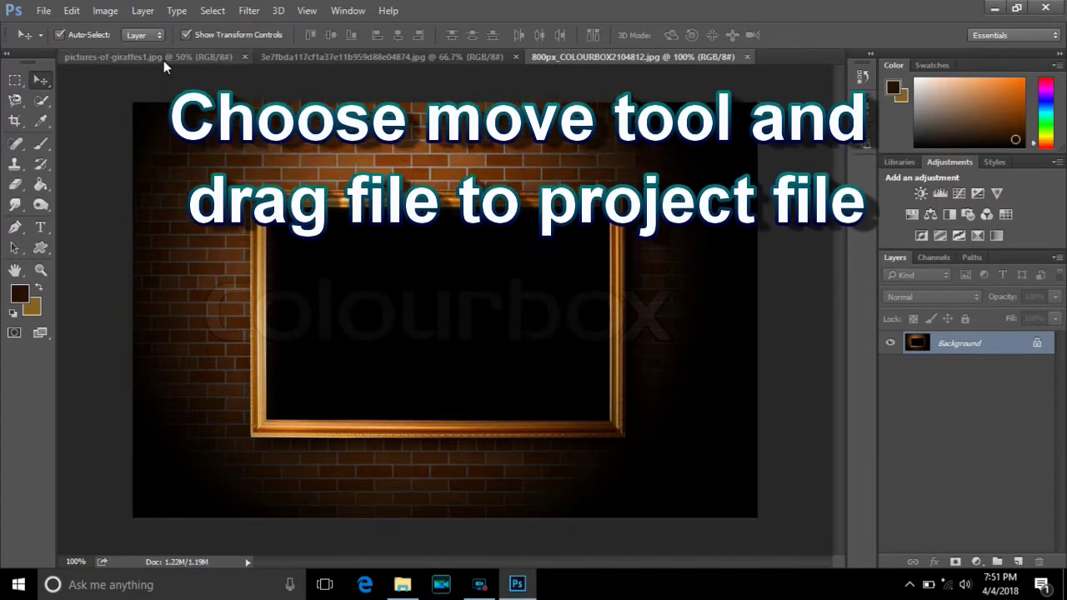
click(163, 60)
click(383, 56)
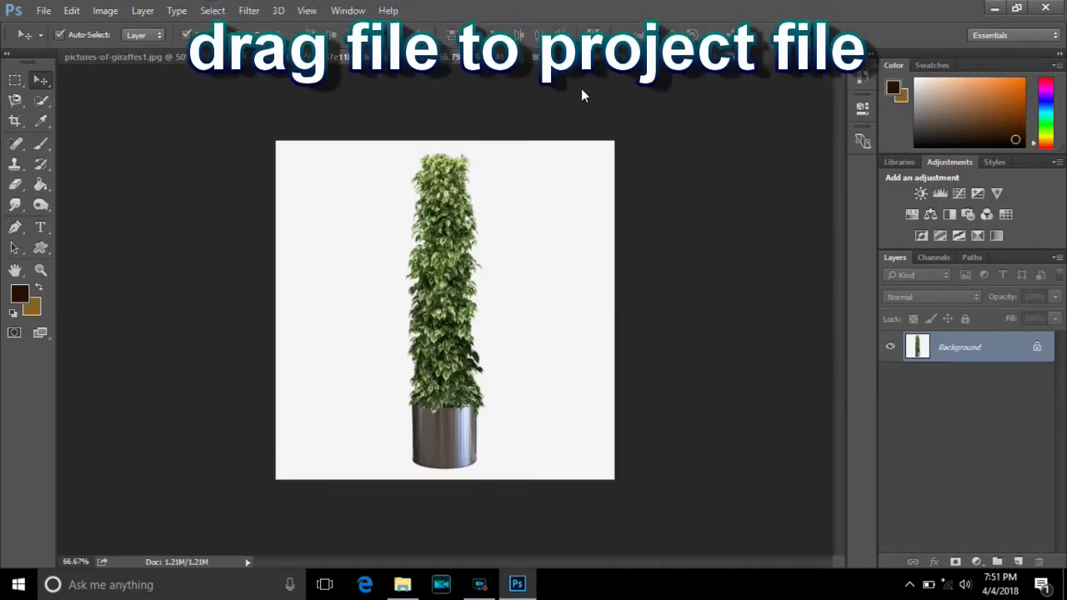
click(603, 56)
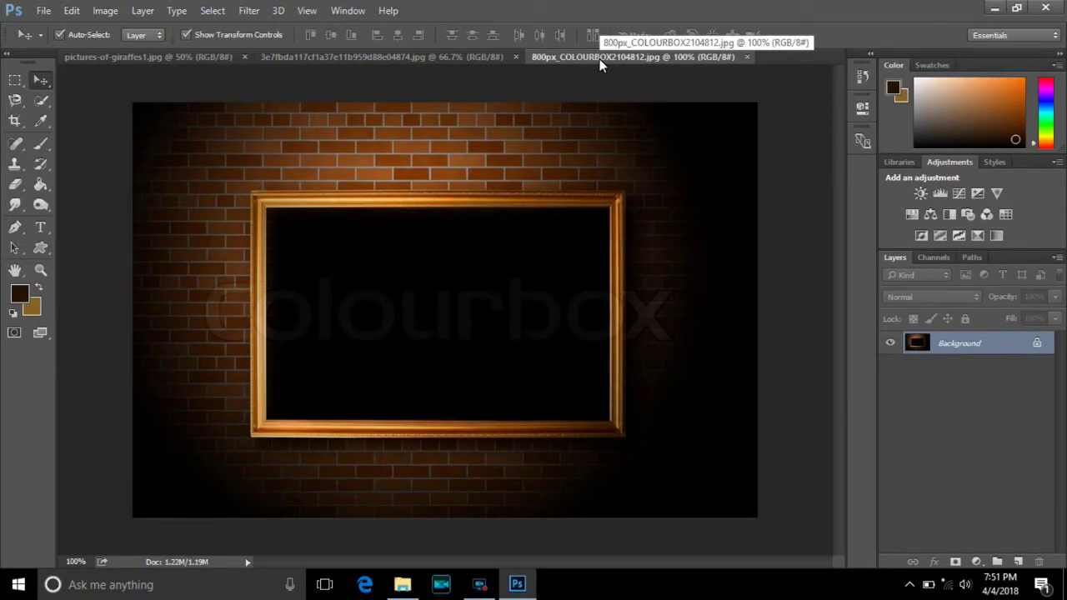
click(388, 55)
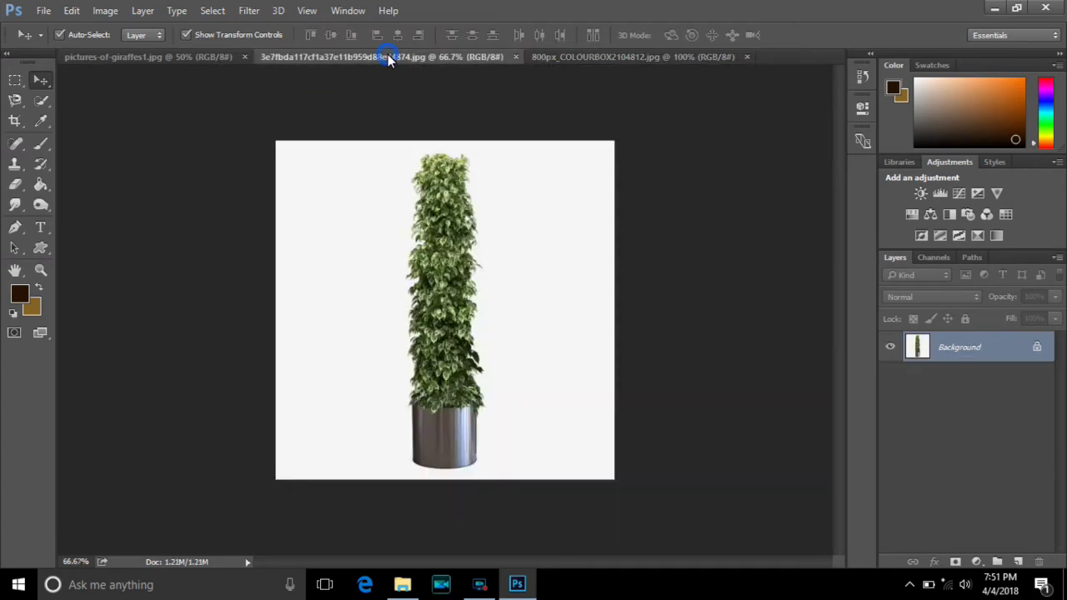
mouse_move(430, 240)
mouse_down()
mouse_move(582, 65)
mouse_move(359, 199)
mouse_up()
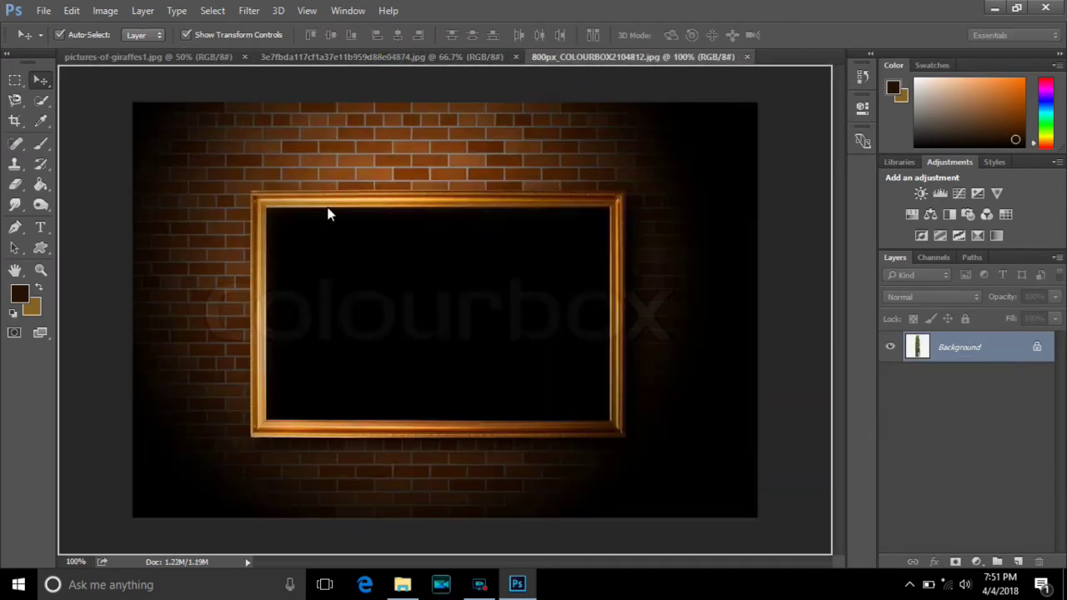
drag(220, 289, 250, 285)
Scale the plant layer to about 65.59% and set it at the wall's left edge
drag(350, 242, 456, 224)
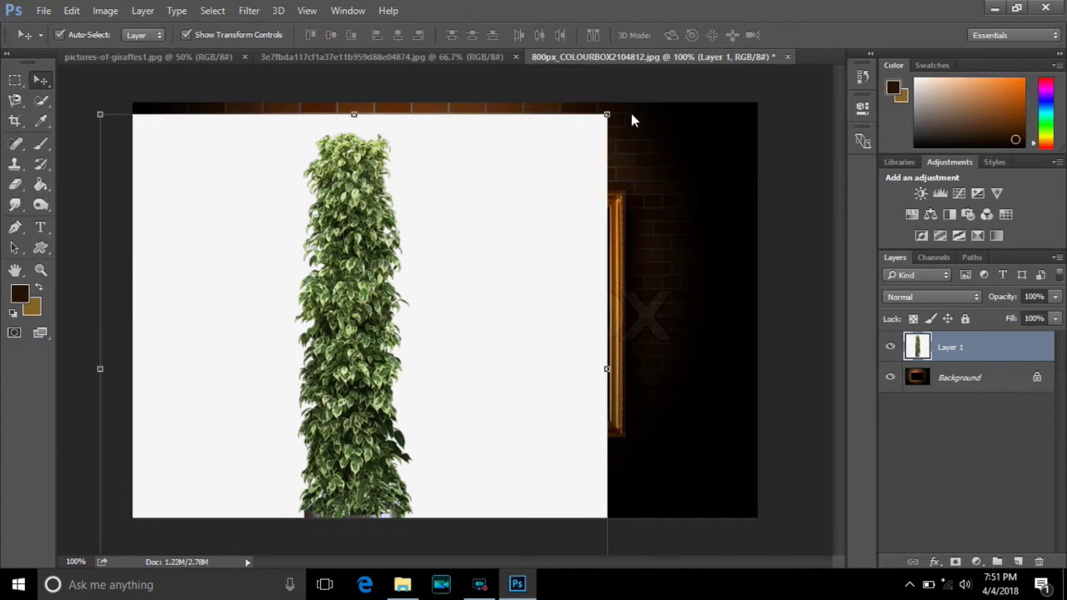
drag(607, 116, 442, 307)
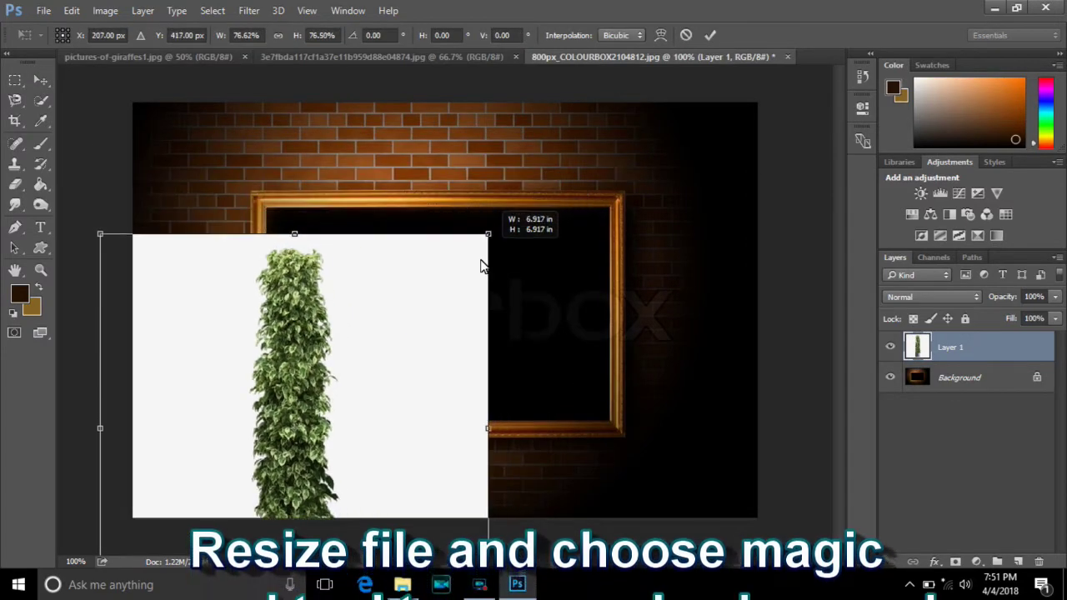
mouse_move(365, 308)
mouse_down()
mouse_move(369, 226)
mouse_move(323, 261)
mouse_up()
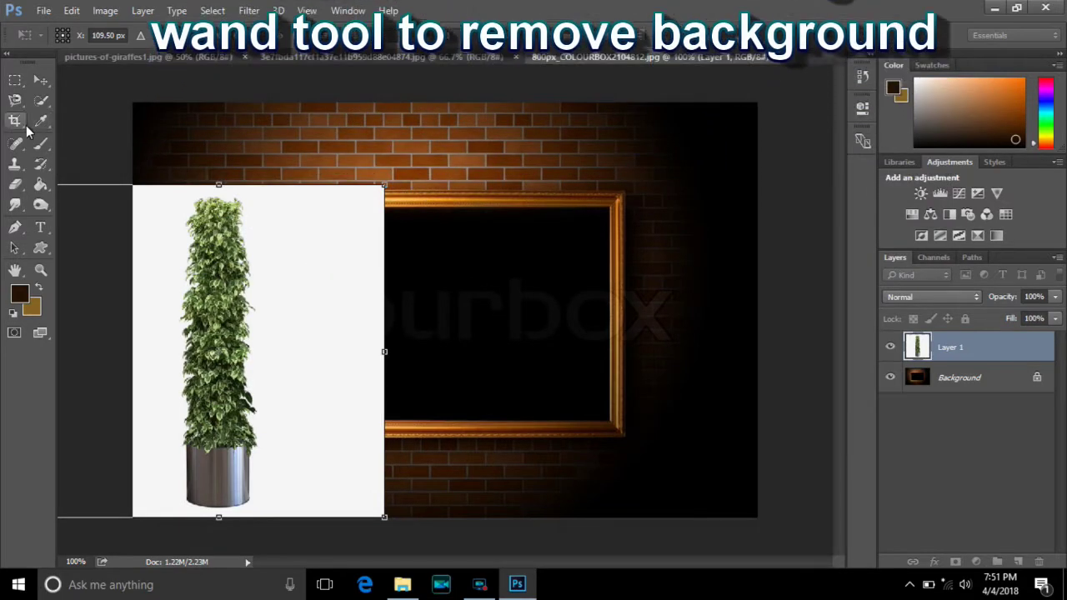
click(43, 101)
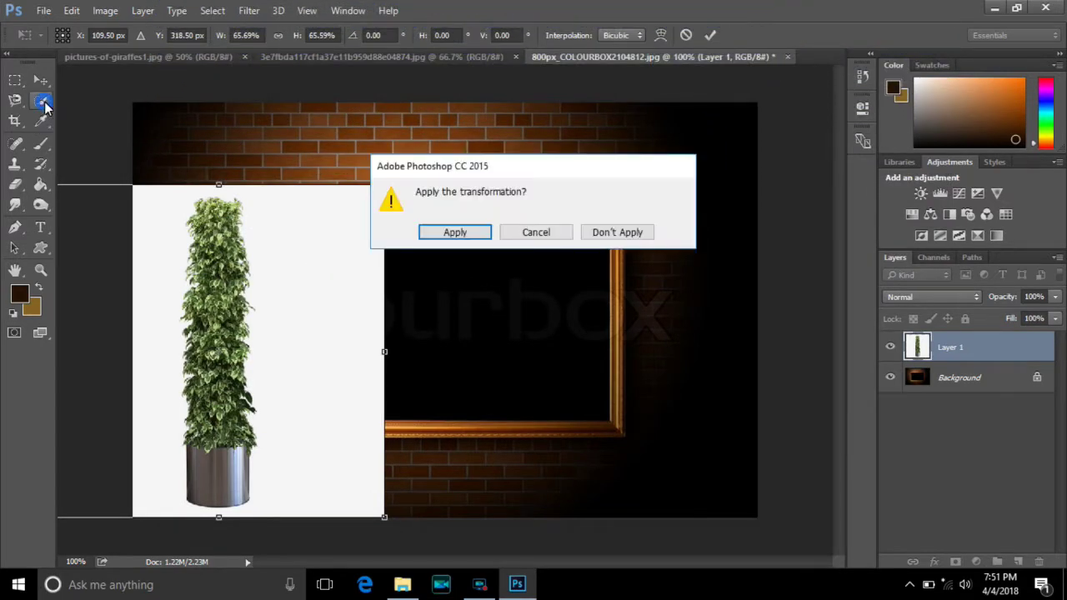
click(450, 233)
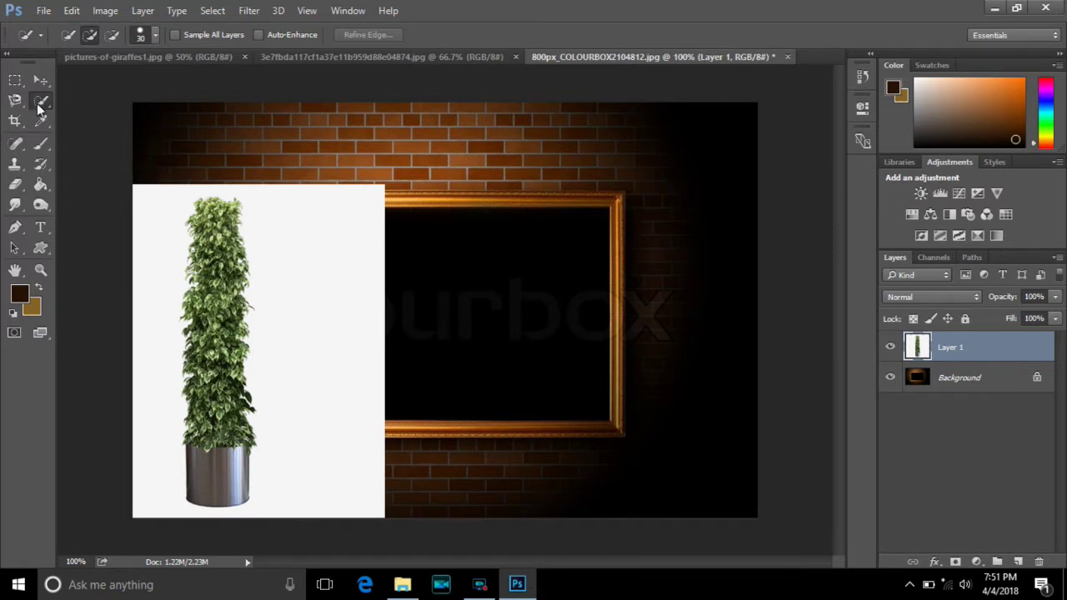
Delete the plant layer's white background using the Magic Wand, then deselect
right_click(36, 100)
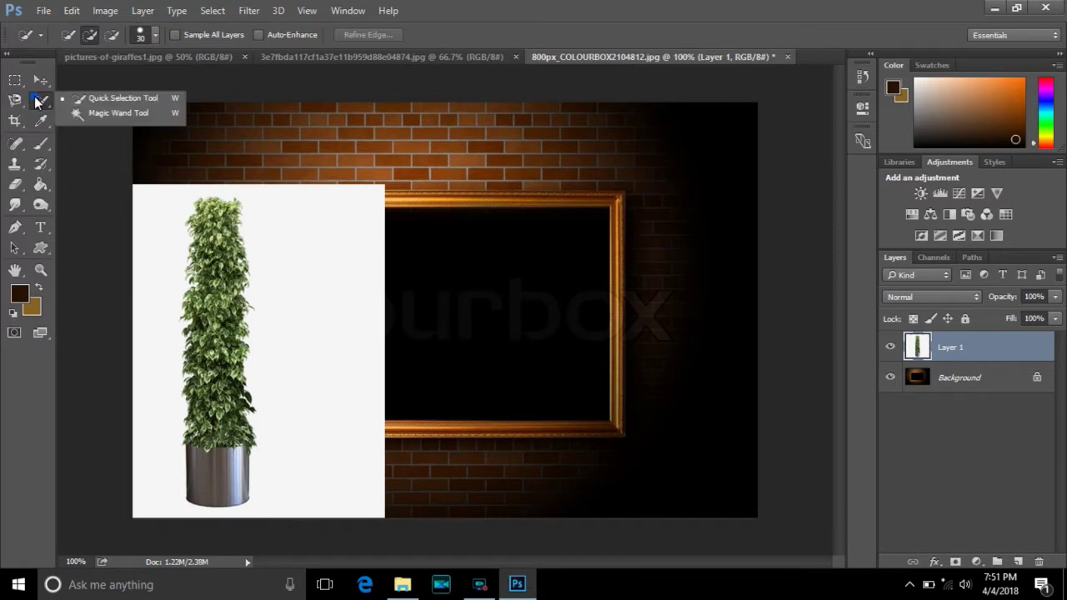
click(115, 114)
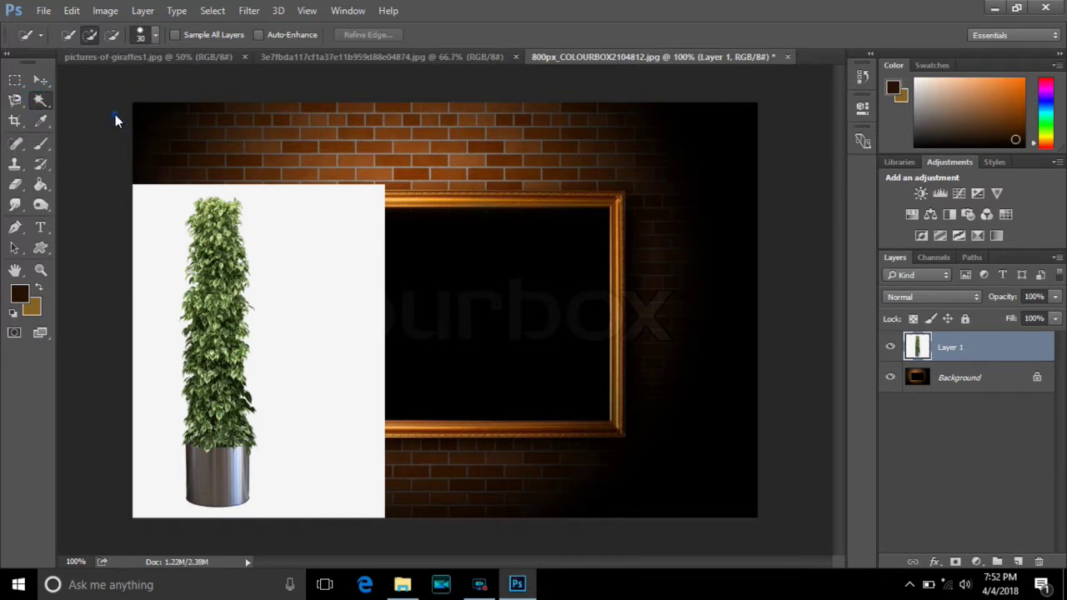
click(311, 281)
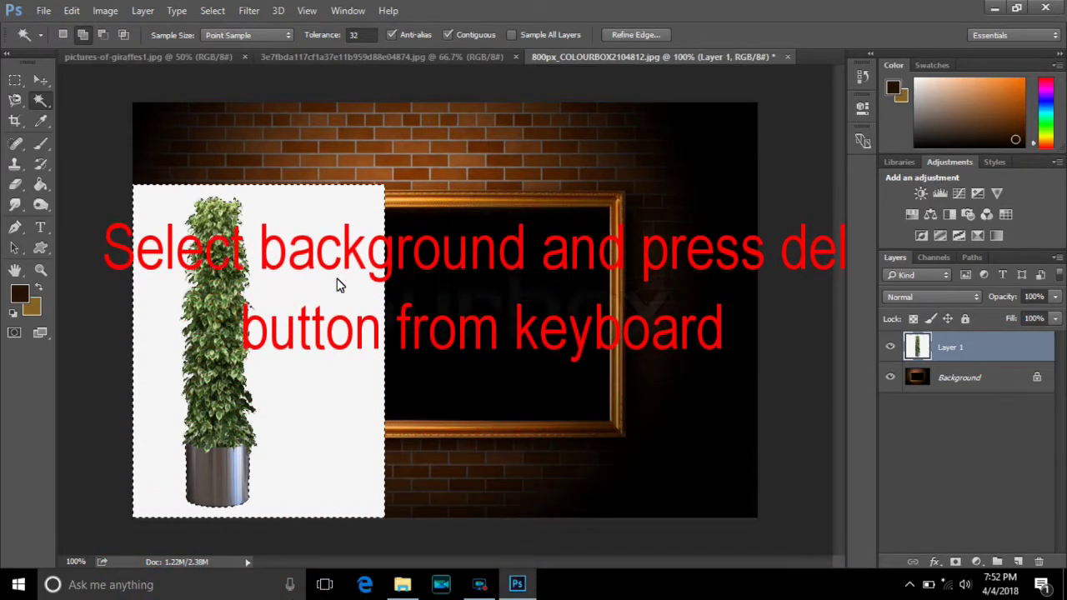
key(Delete)
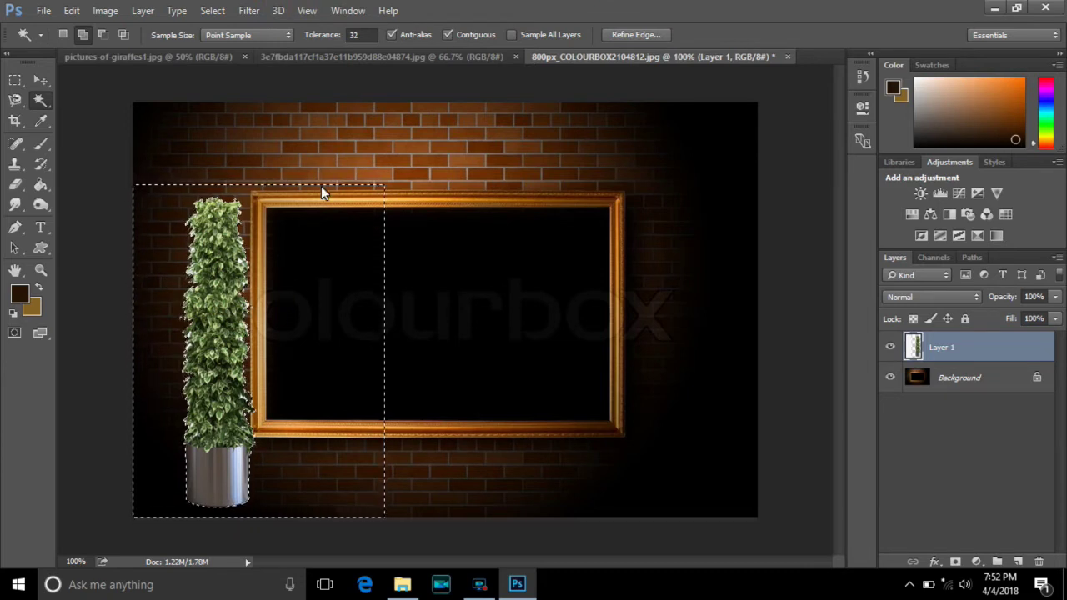
click(213, 11)
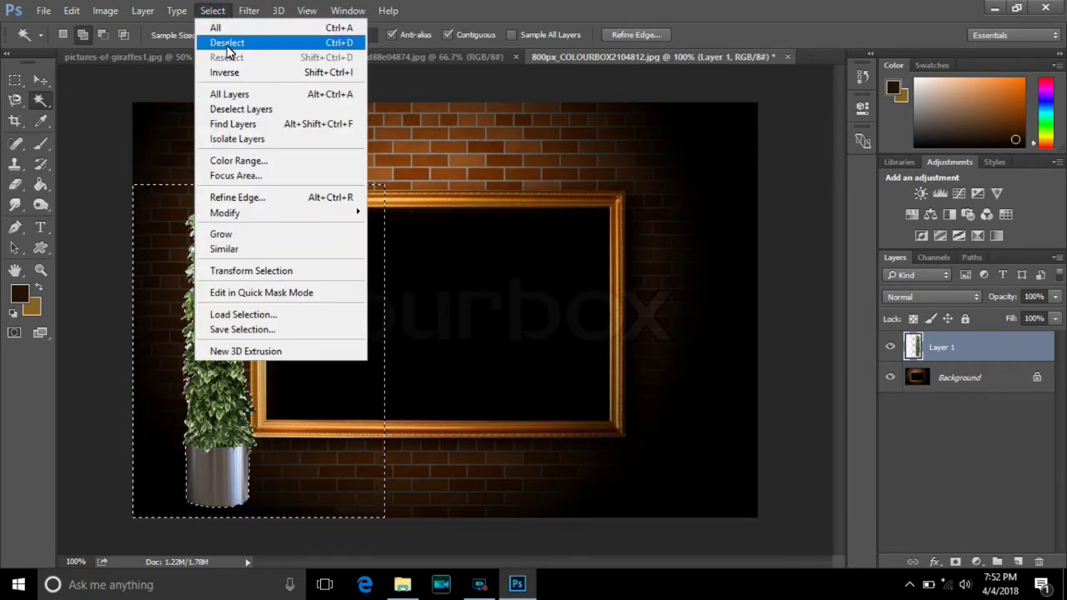
click(232, 43)
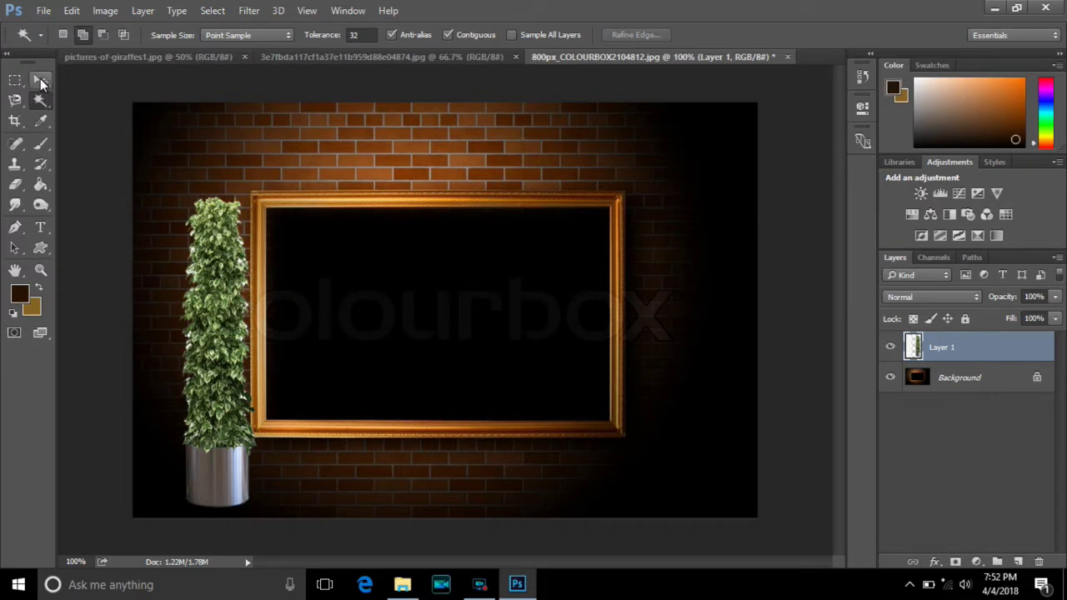
Nudge the cut-out plant slightly left, away from the gold frame
click(40, 80)
drag(214, 243, 202, 247)
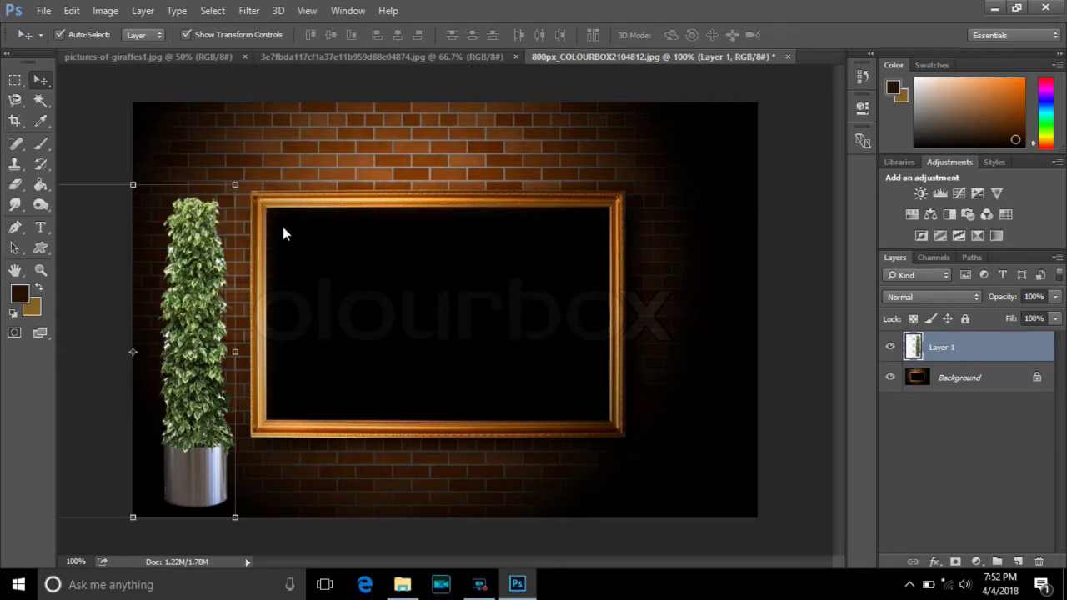
click(317, 175)
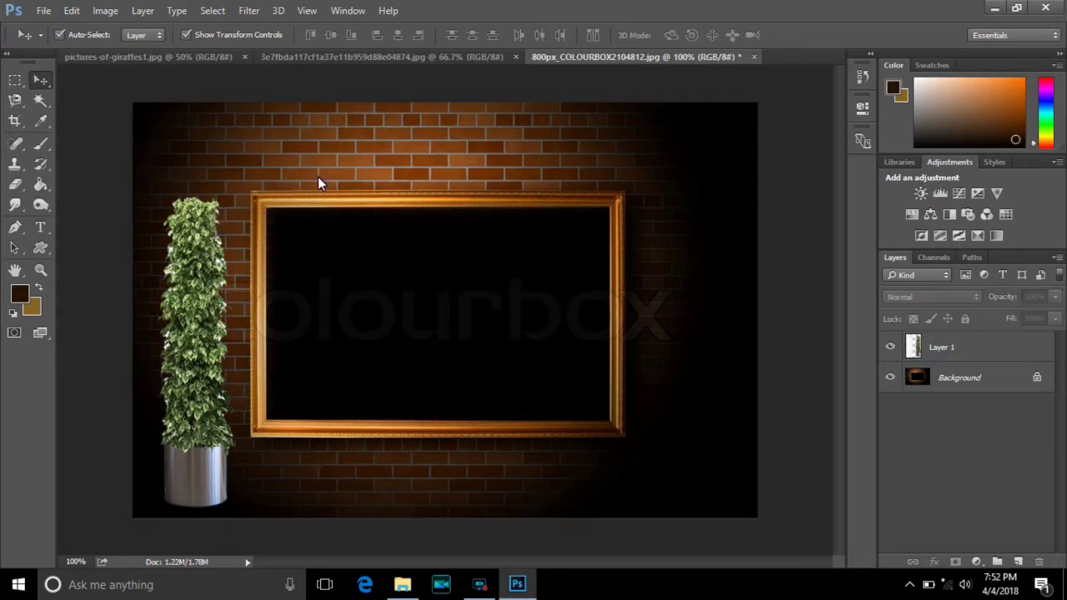
click(194, 252)
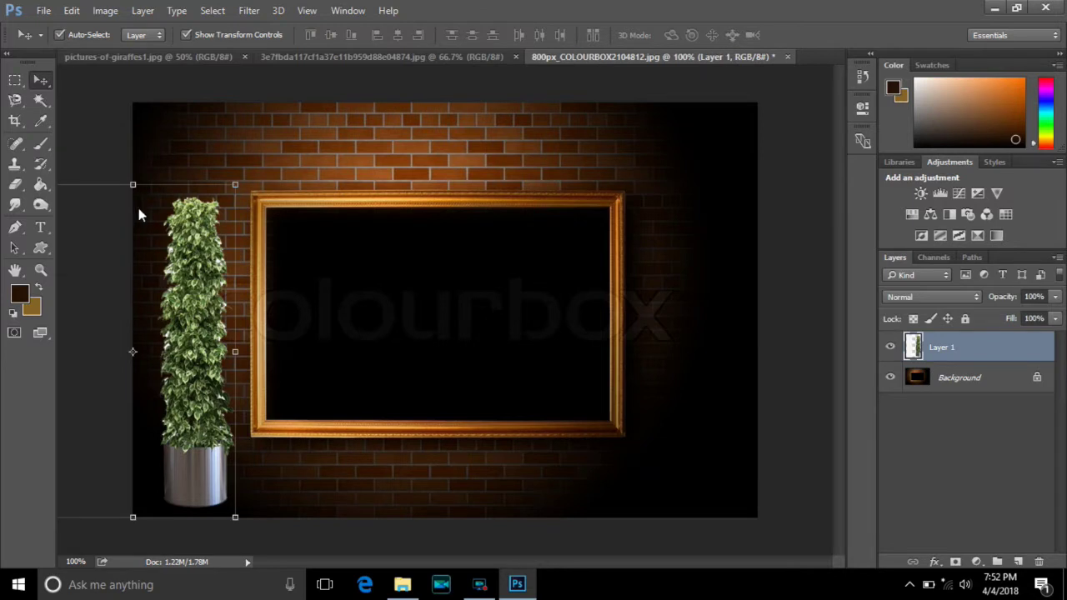
click(312, 132)
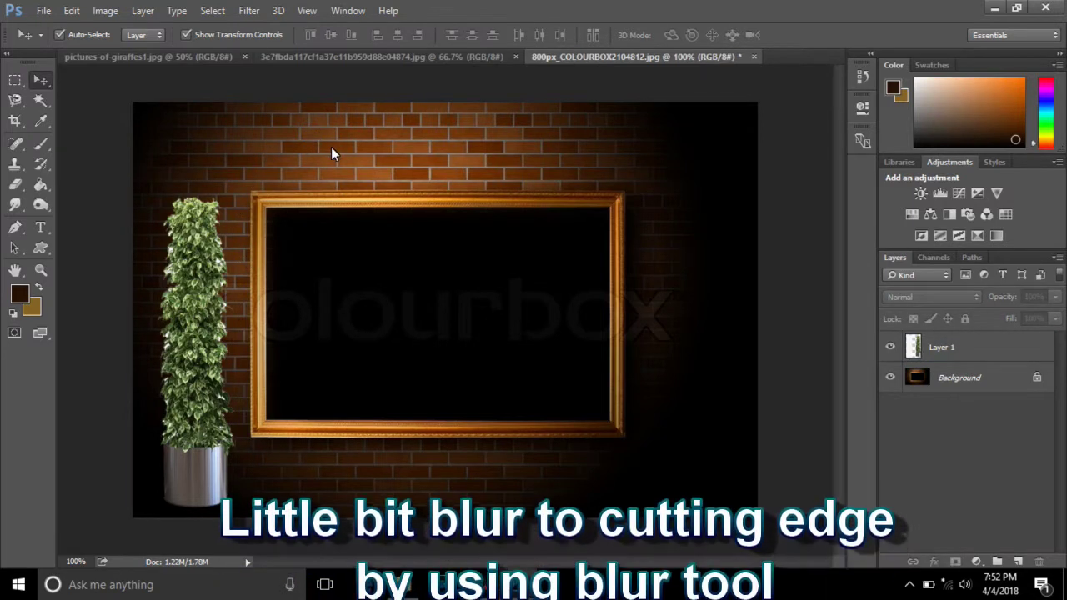
click(15, 206)
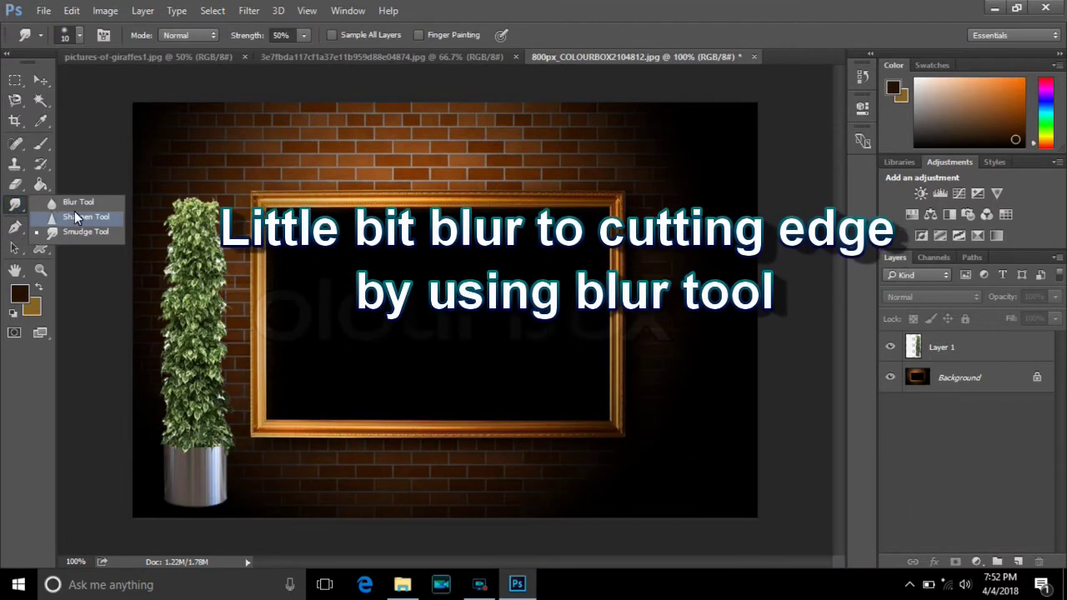
Blur the plant's left edge on Layer 1 at 56% strength
click(77, 207)
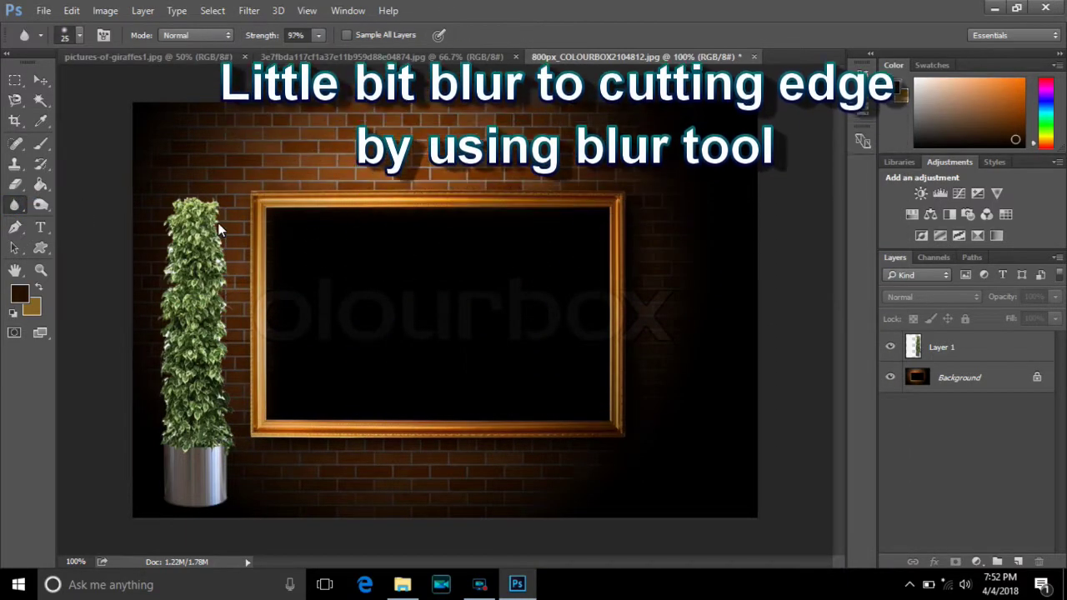
click(963, 350)
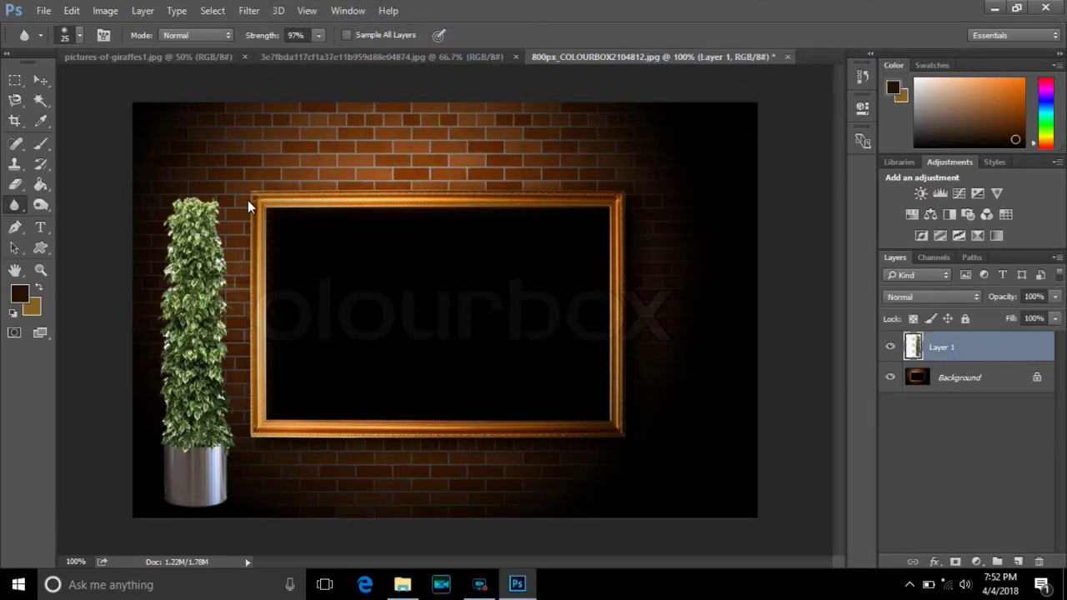
click(321, 35)
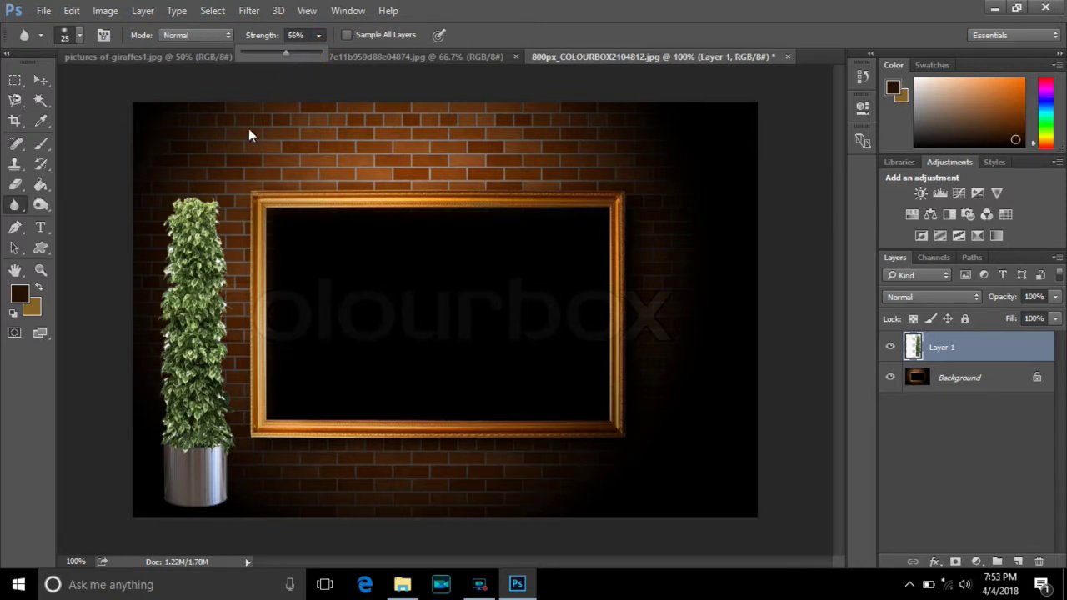
click(170, 223)
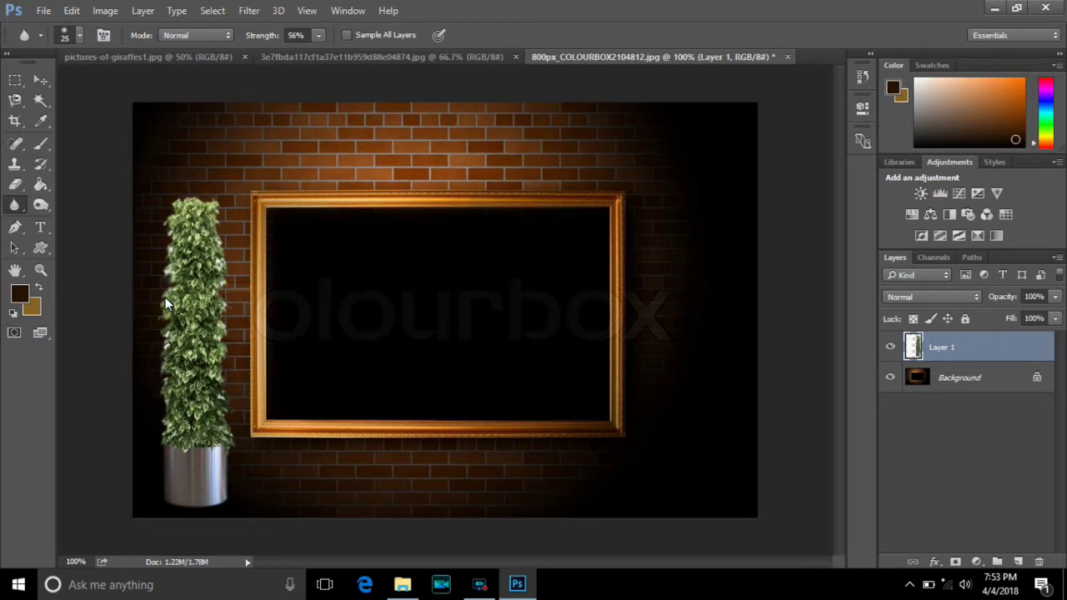
drag(164, 307, 164, 425)
Drag the giraffe photo into the brick-wall document as Layer 2 above the plant
click(44, 78)
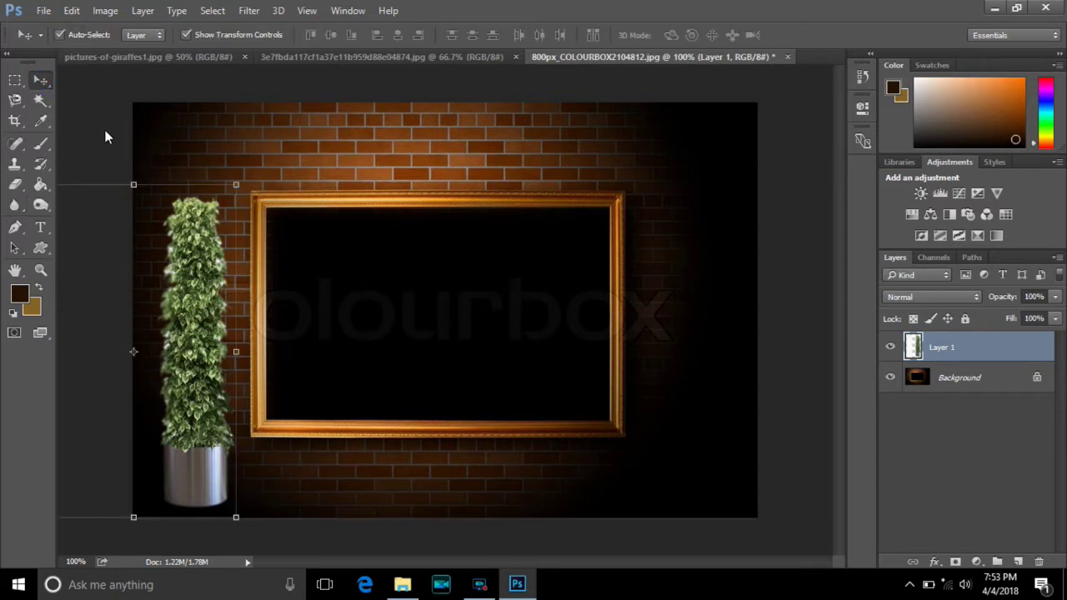
click(306, 139)
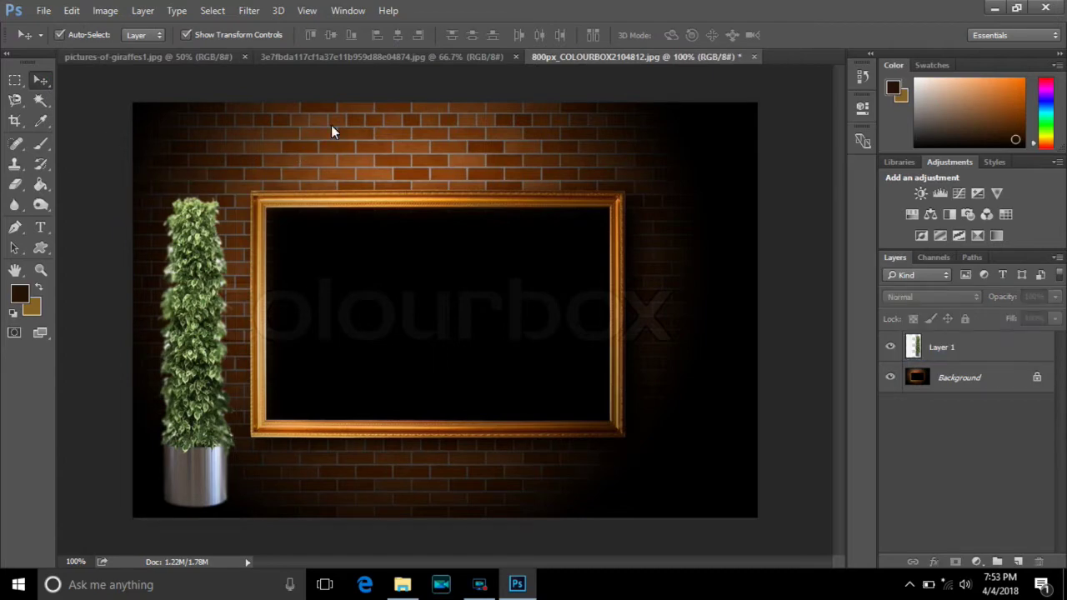
click(162, 59)
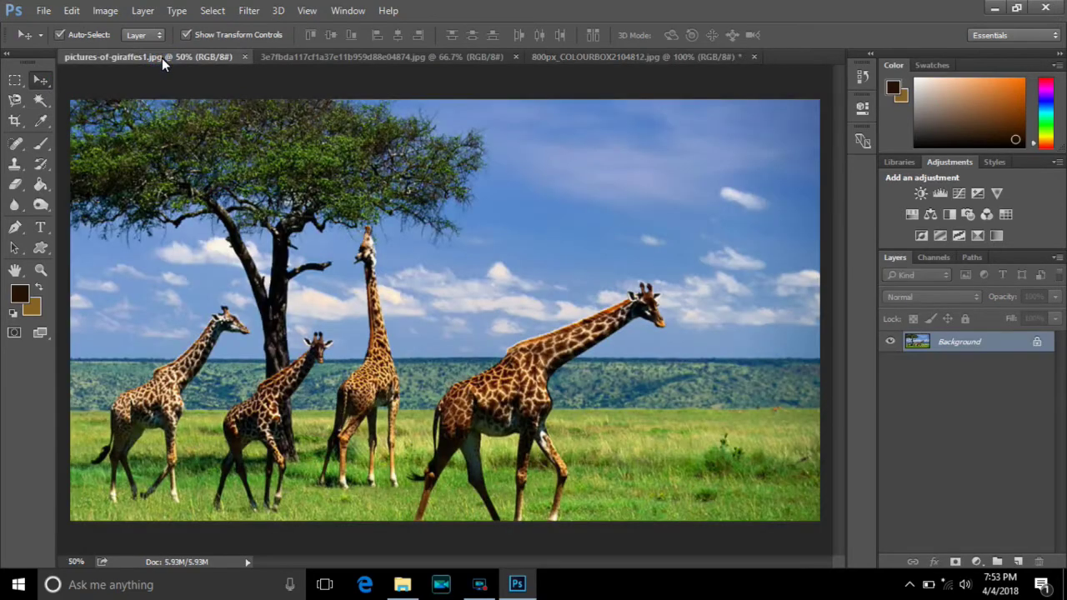
drag(331, 241, 570, 74)
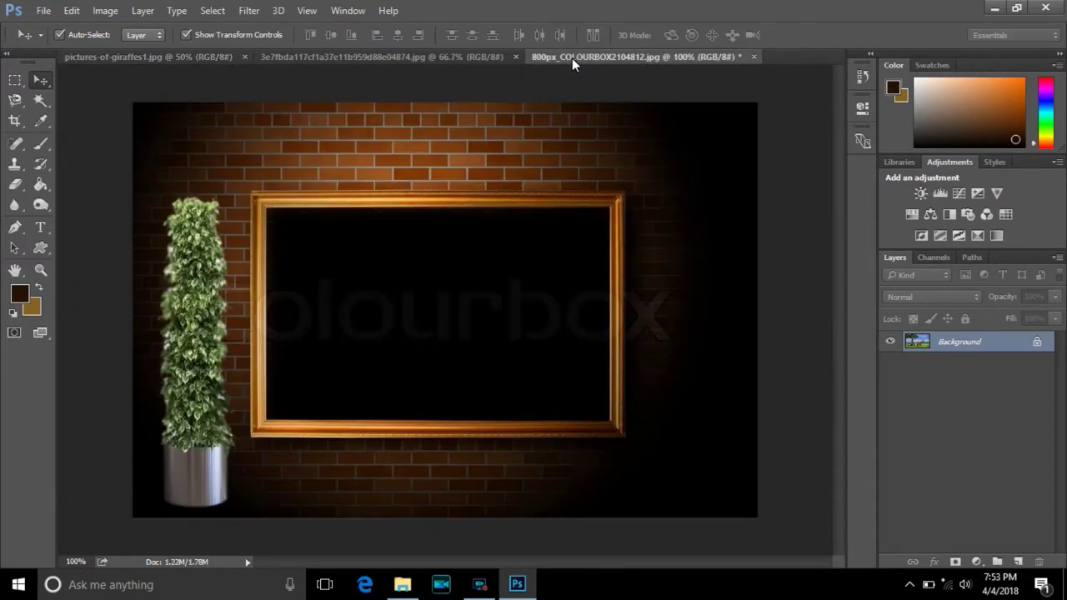
drag(570, 74, 431, 281)
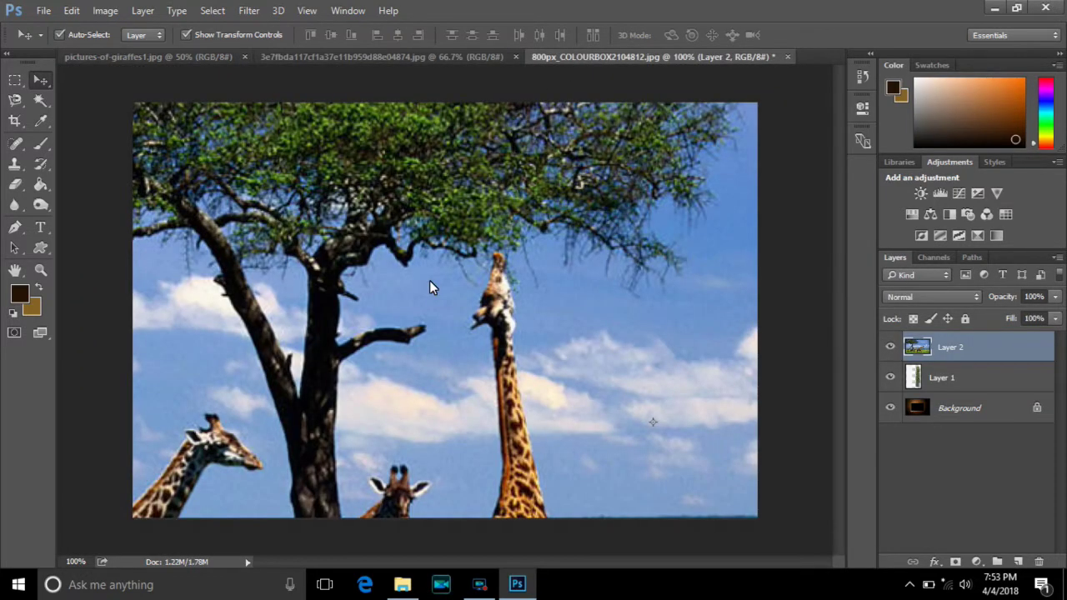
drag(482, 196, 492, 302)
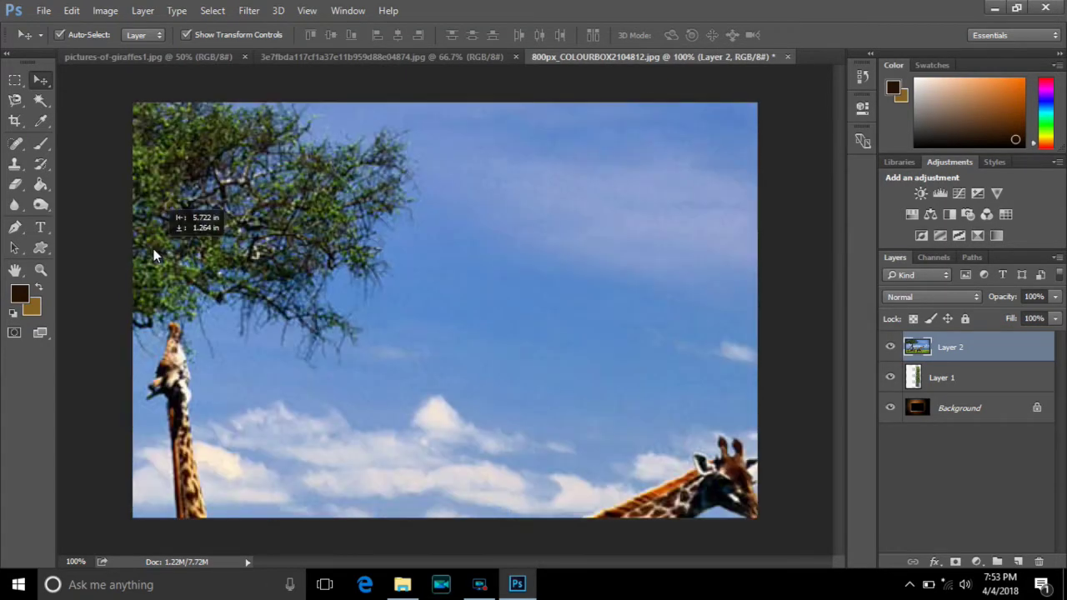
drag(492, 296, 153, 250)
mouse_move(603, 143)
mouse_down()
mouse_move(290, 207)
mouse_move(500, 164)
mouse_up()
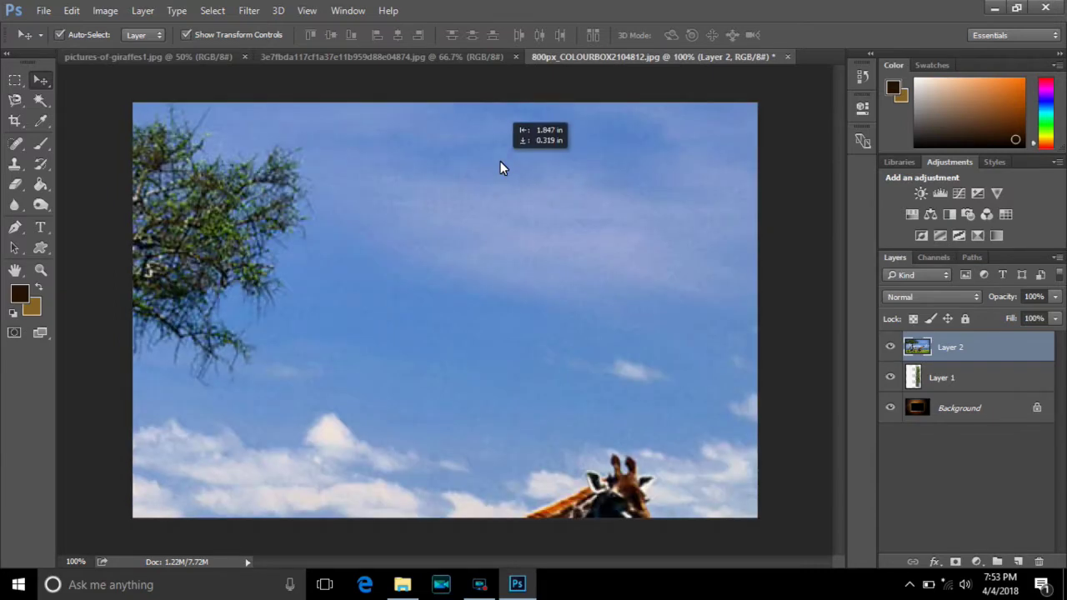
Zoom out and scale the giraffe layer down toward the gold frame's size
scroll(654, 264, down, 2)
scroll(655, 264, down, 1)
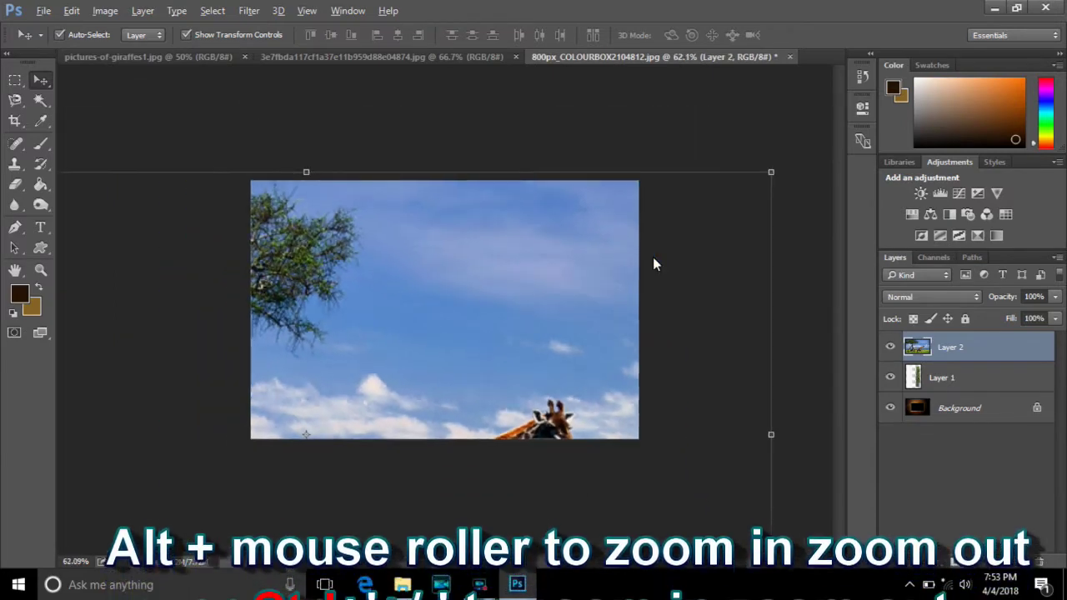
scroll(655, 264, down, 2)
scroll(654, 260, down, 1)
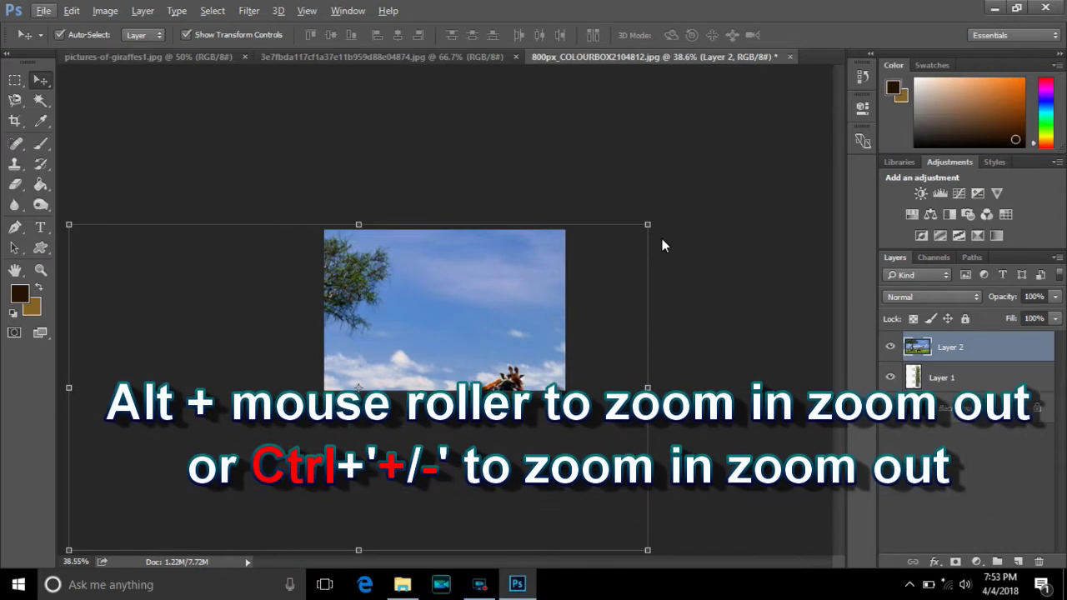
mouse_move(650, 227)
mouse_down()
mouse_move(400, 350)
mouse_move(504, 239)
mouse_move(355, 350)
mouse_move(537, 285)
mouse_up()
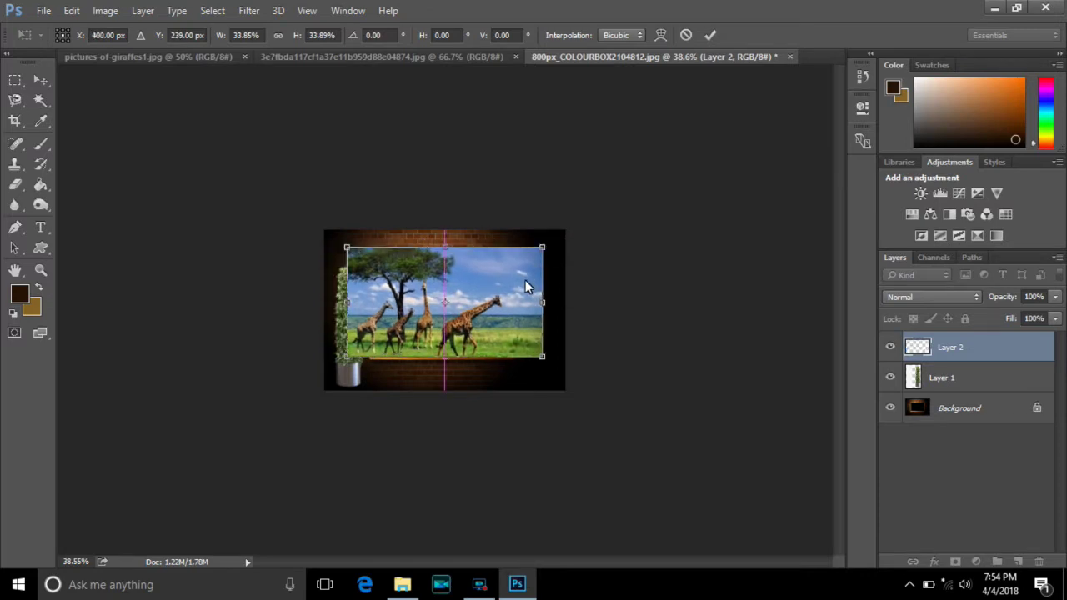
scroll(551, 326, up, 2)
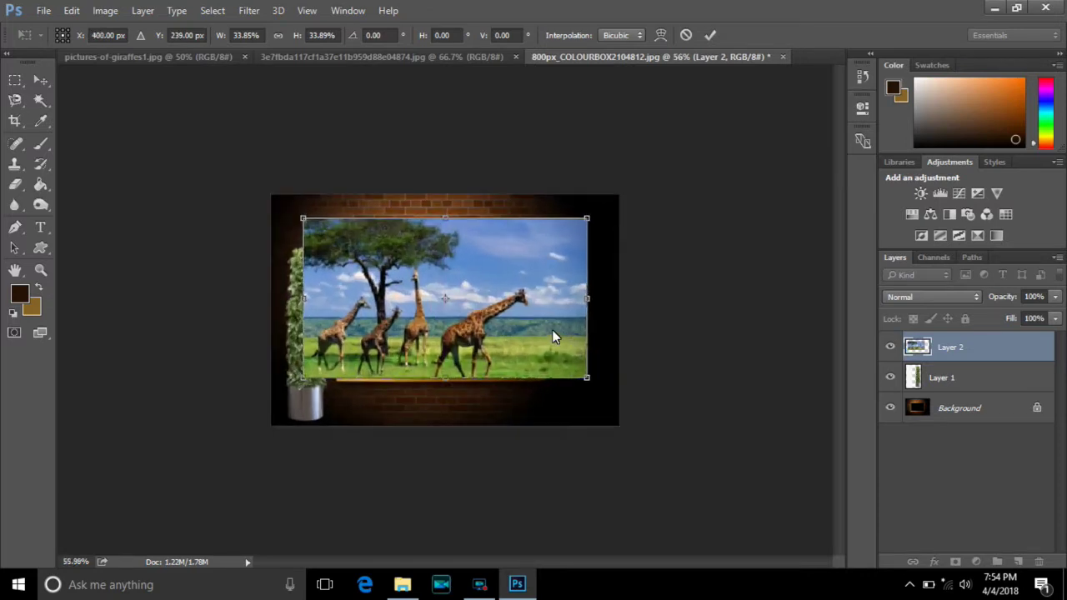
scroll(552, 329, up, 3)
scroll(552, 329, up, 1)
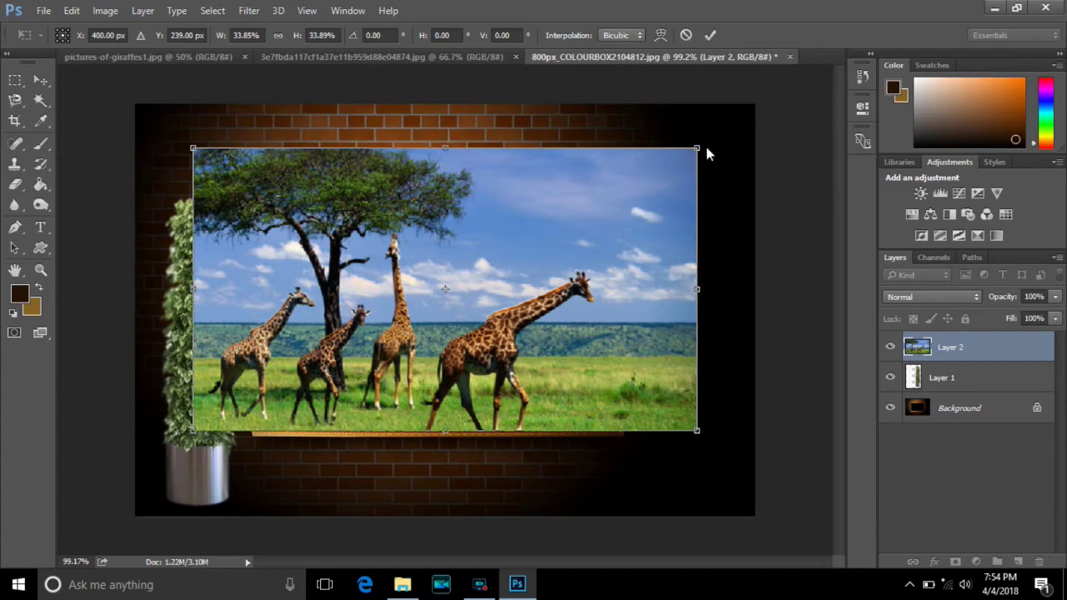
Fit the giraffe photo into the frame at about 29.69% × 25.65%, overhanging its right side
drag(679, 156, 588, 223)
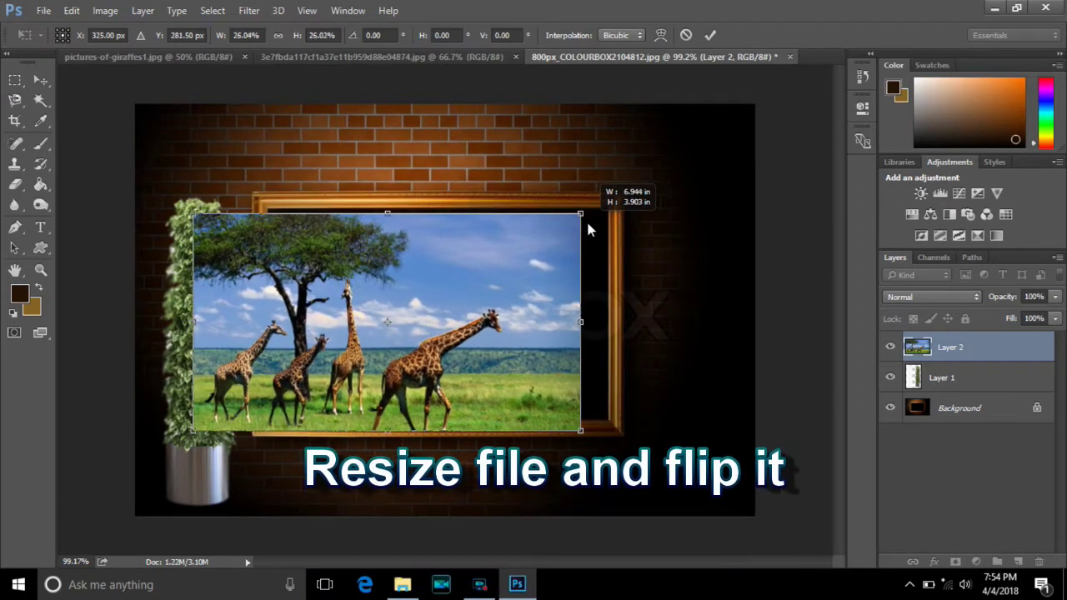
drag(465, 264, 540, 252)
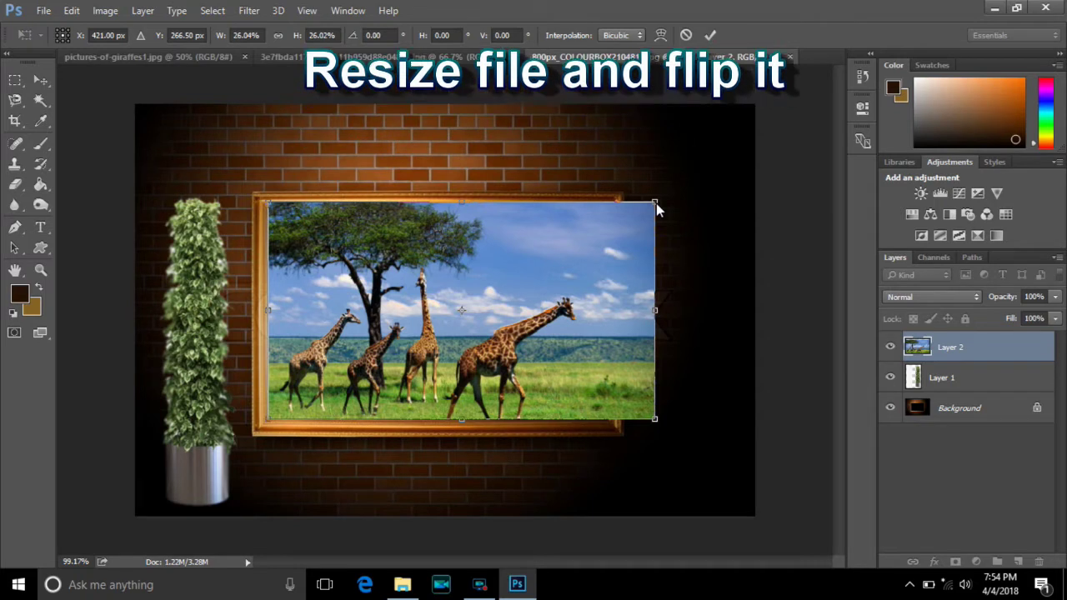
click(655, 202)
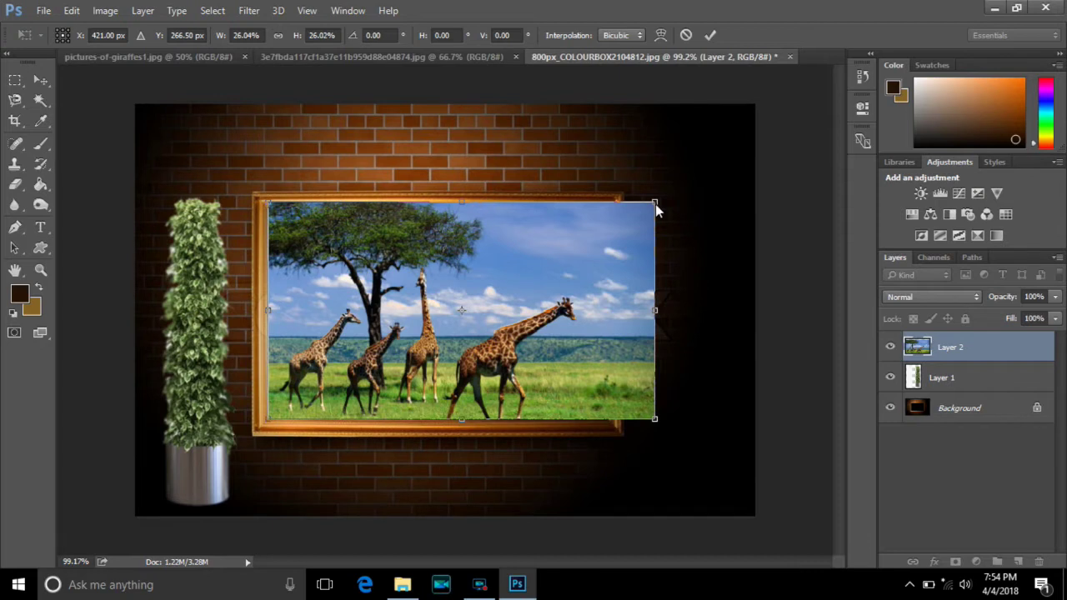
drag(656, 204, 653, 215)
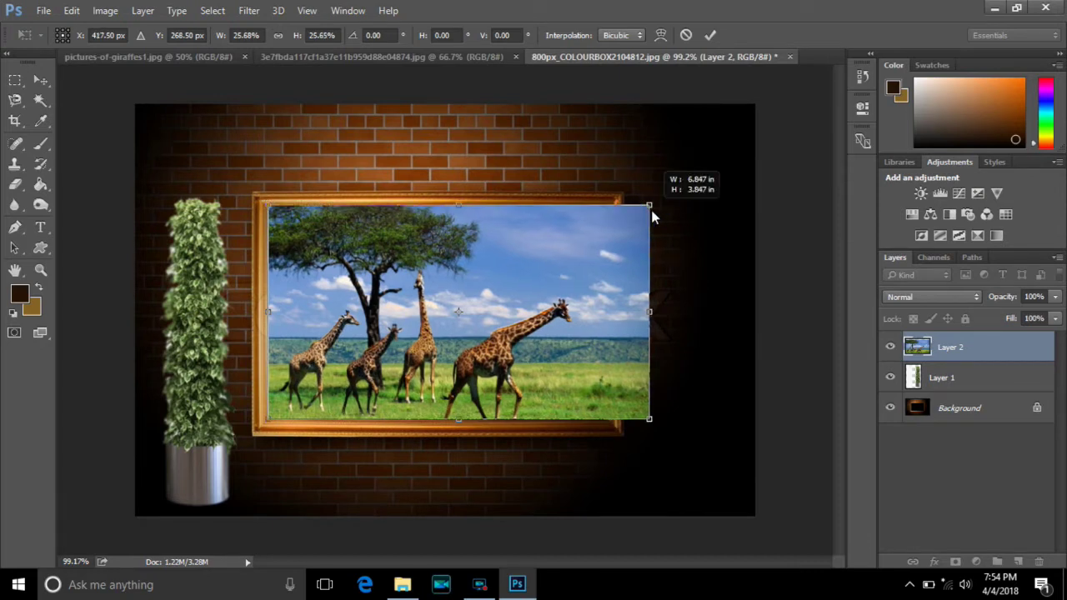
drag(652, 211, 652, 212)
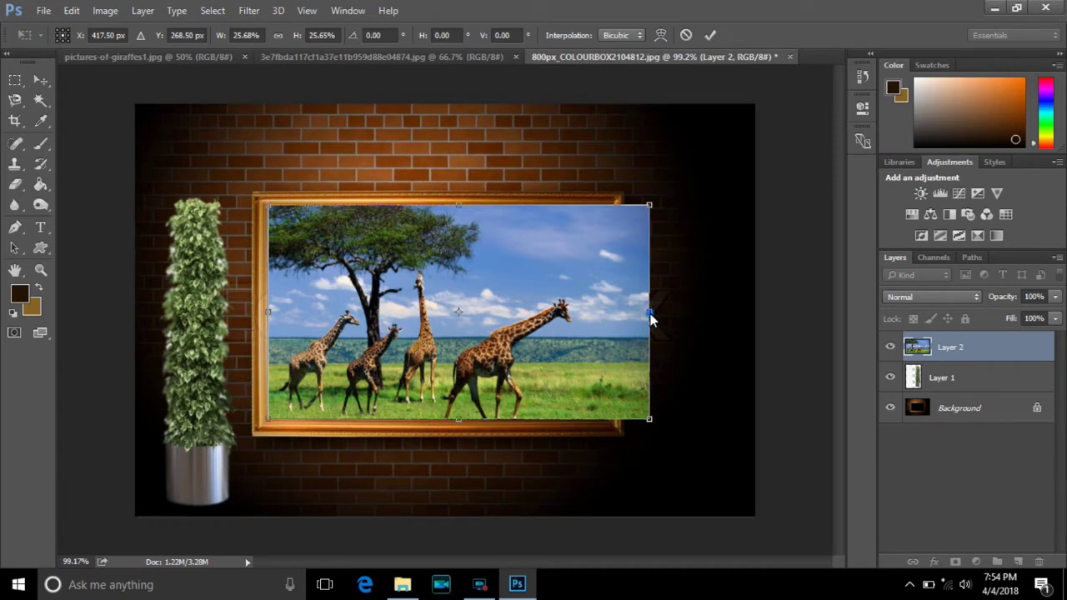
drag(652, 317, 708, 311)
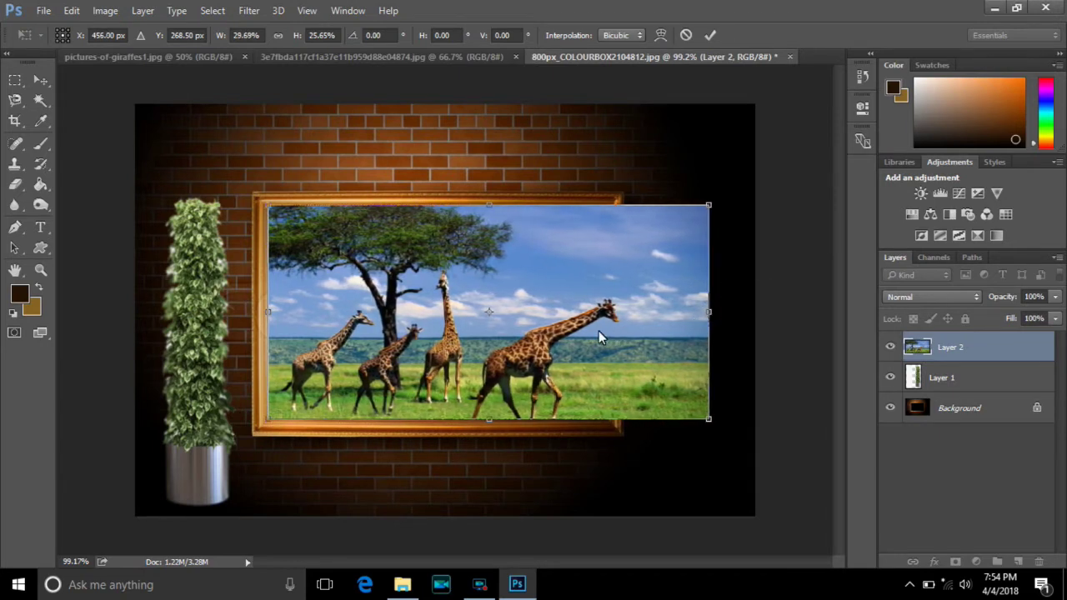
click(710, 35)
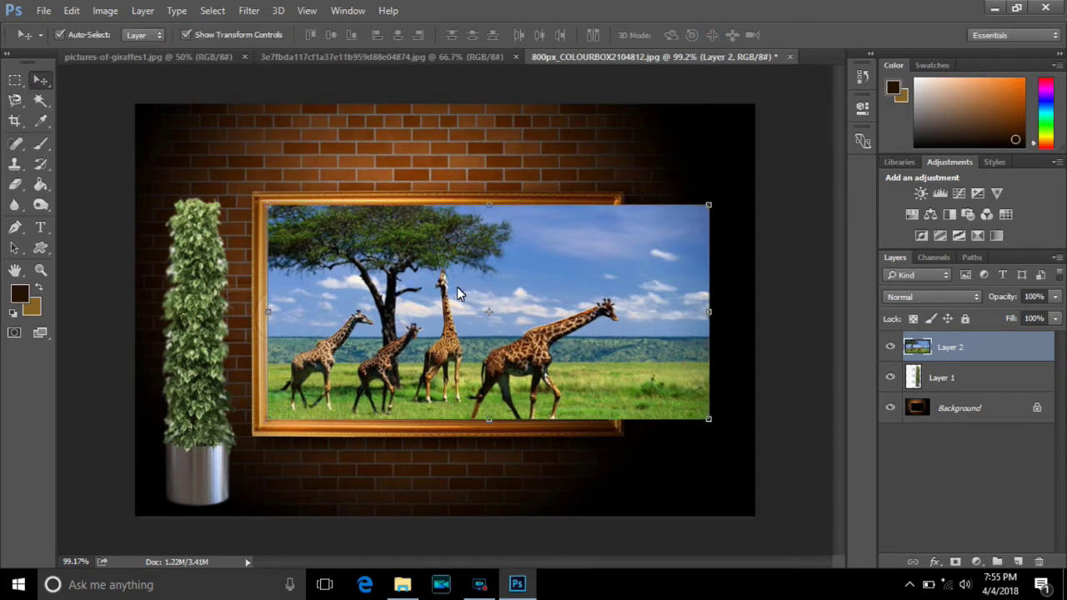
Flip the giraffe layer horizontally with Edit > Transform > Flip Horizontal
click(71, 12)
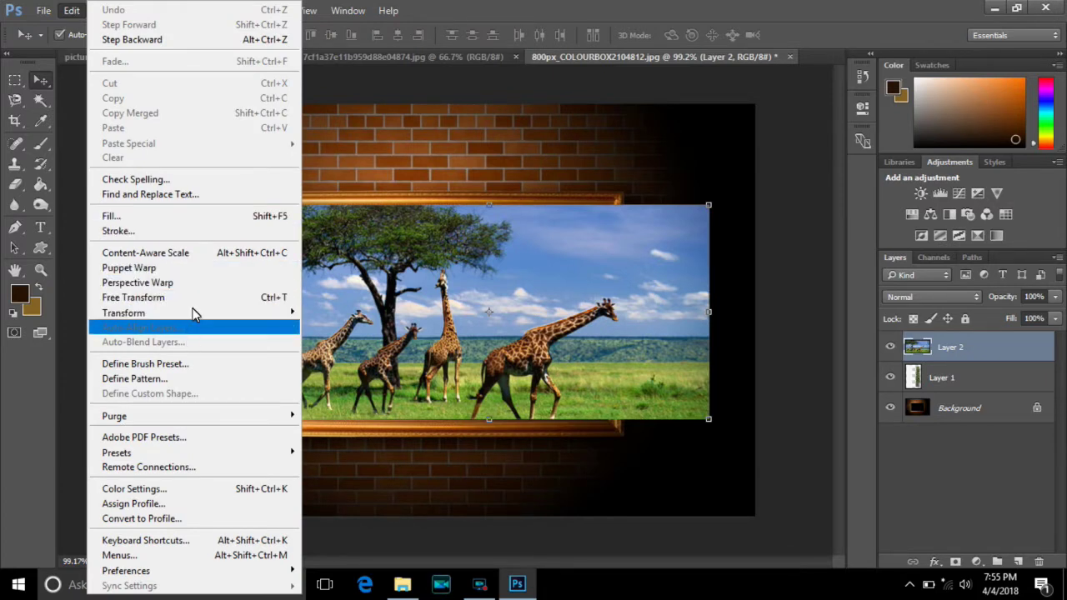
mouse_move(123, 313)
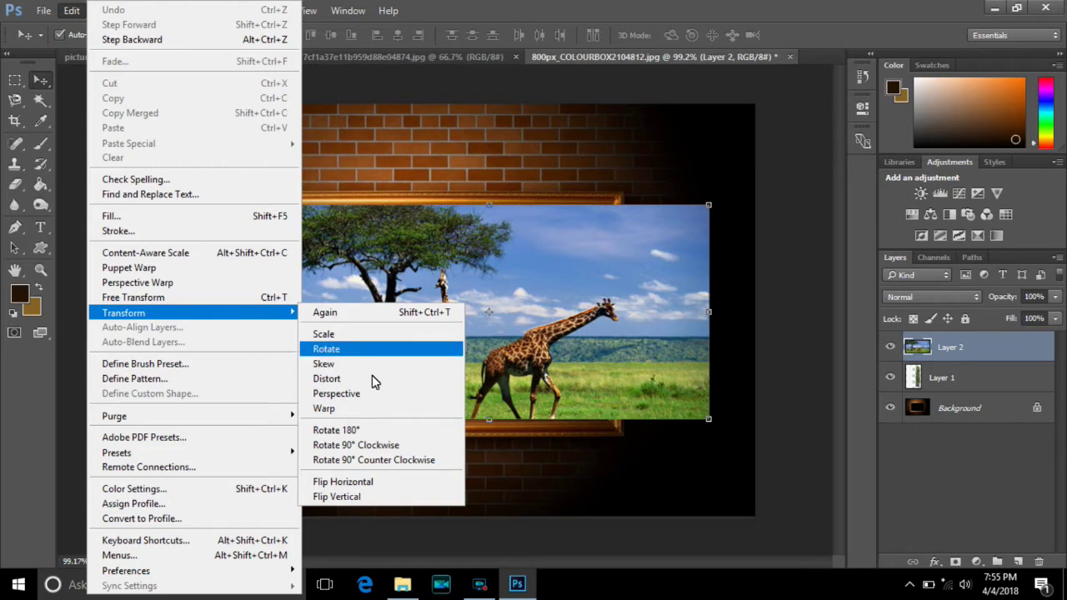
click(389, 482)
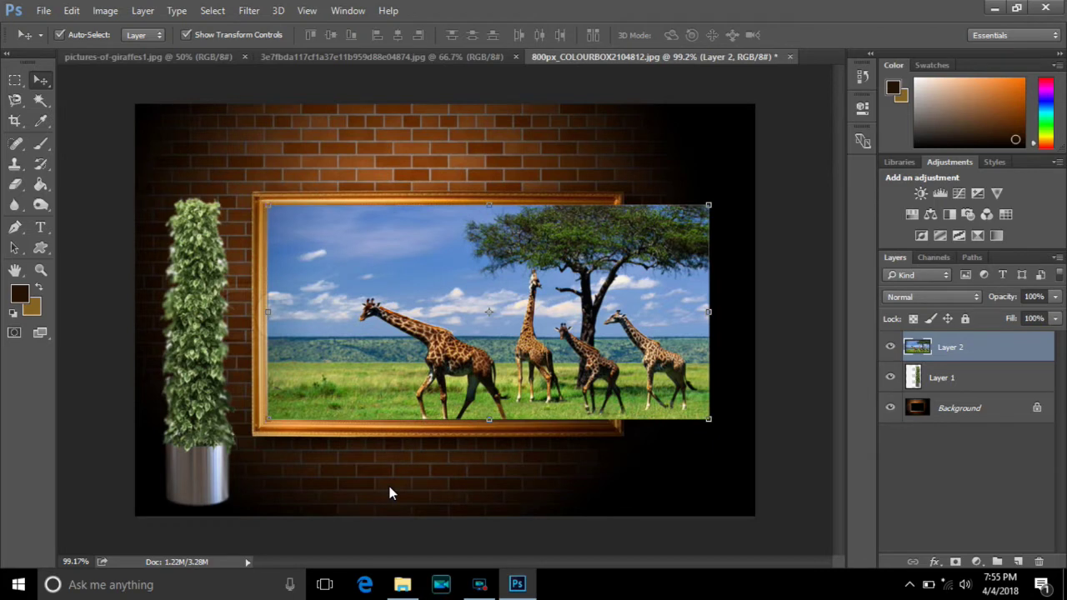
Shift the flipped giraffe photo left past the frame's edge and add a layer mask
drag(592, 300, 492, 305)
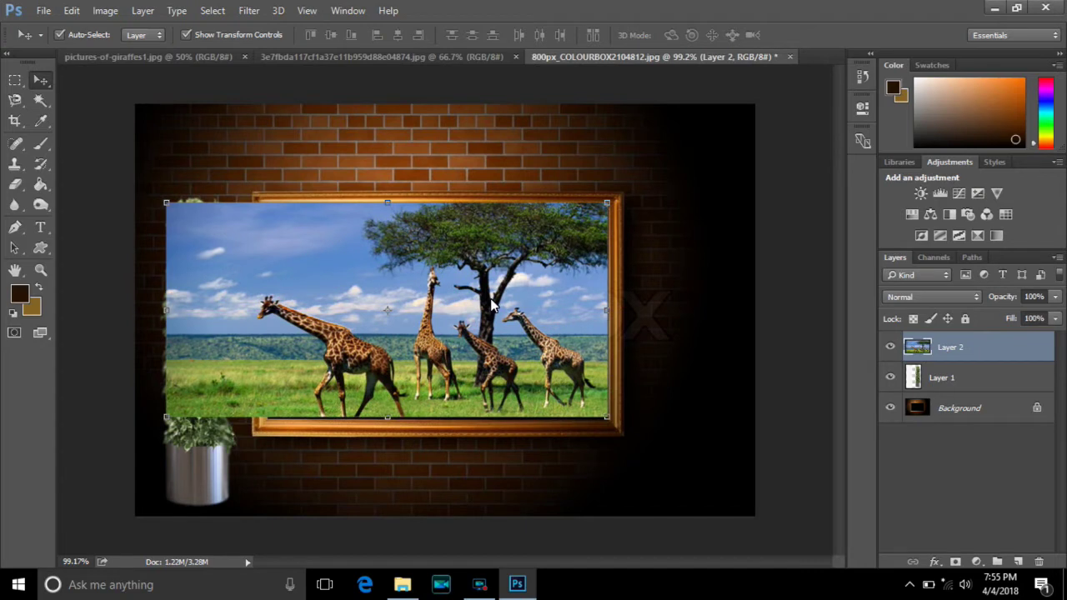
key(Down)
key(Down)
key(Down)
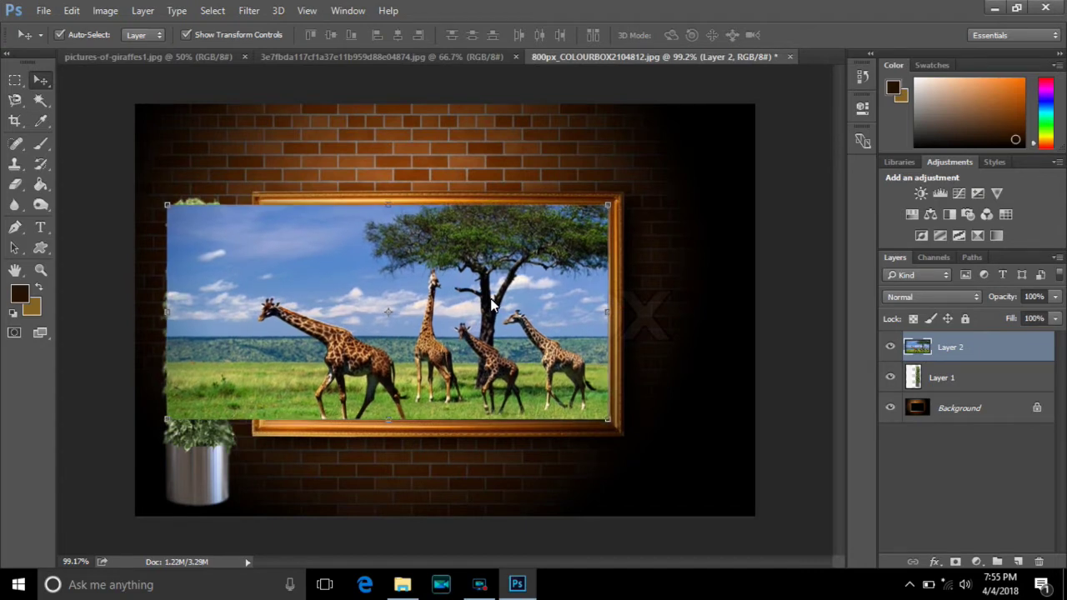
key(Left)
key(Left)
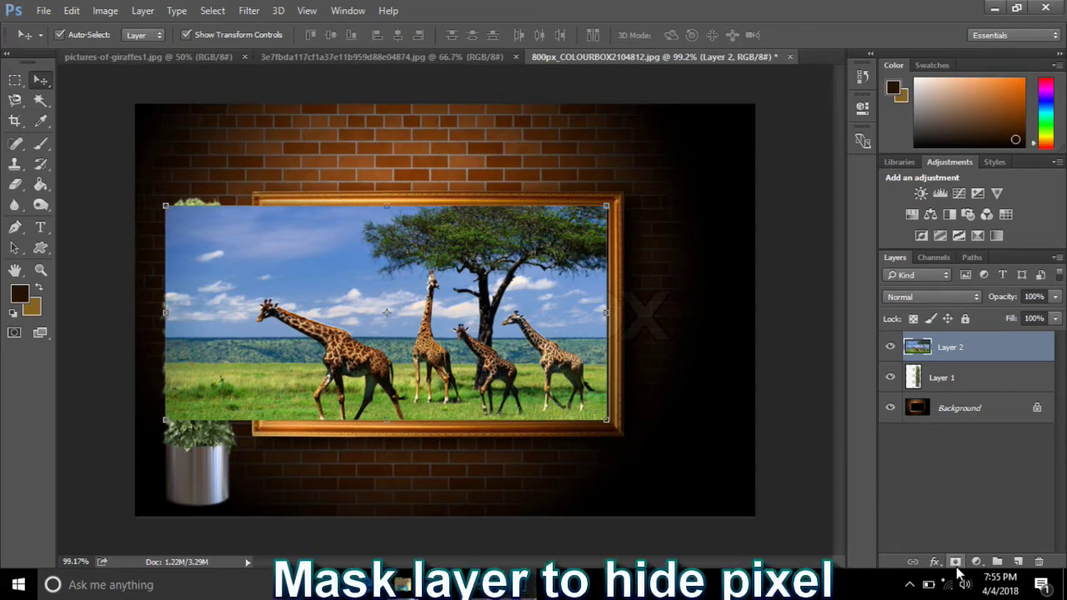
click(956, 564)
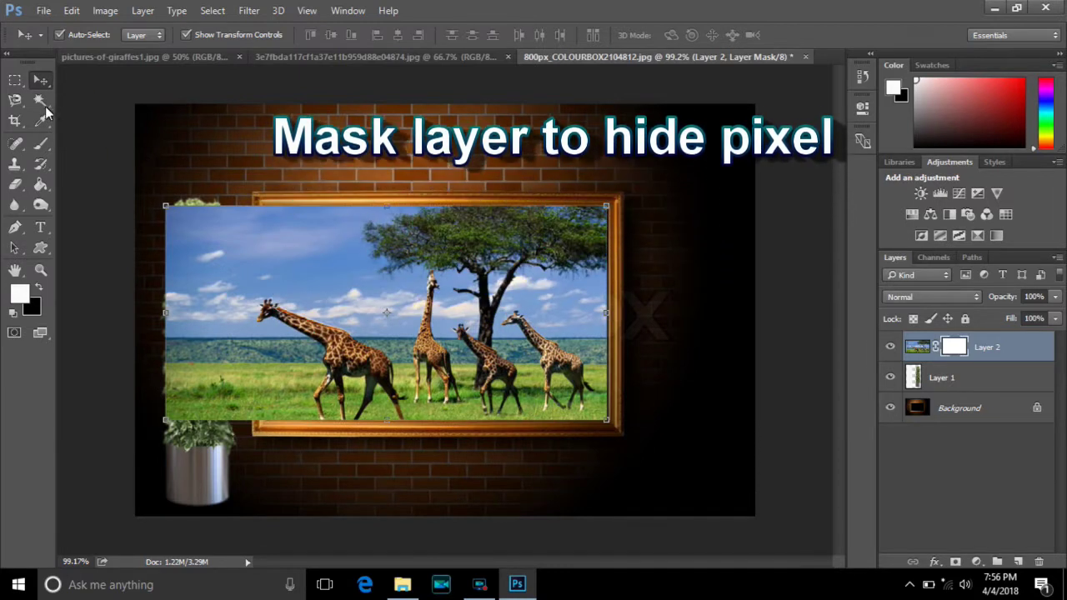
Draw a rectangular marquee over the photo's left part overhanging the frame
click(15, 79)
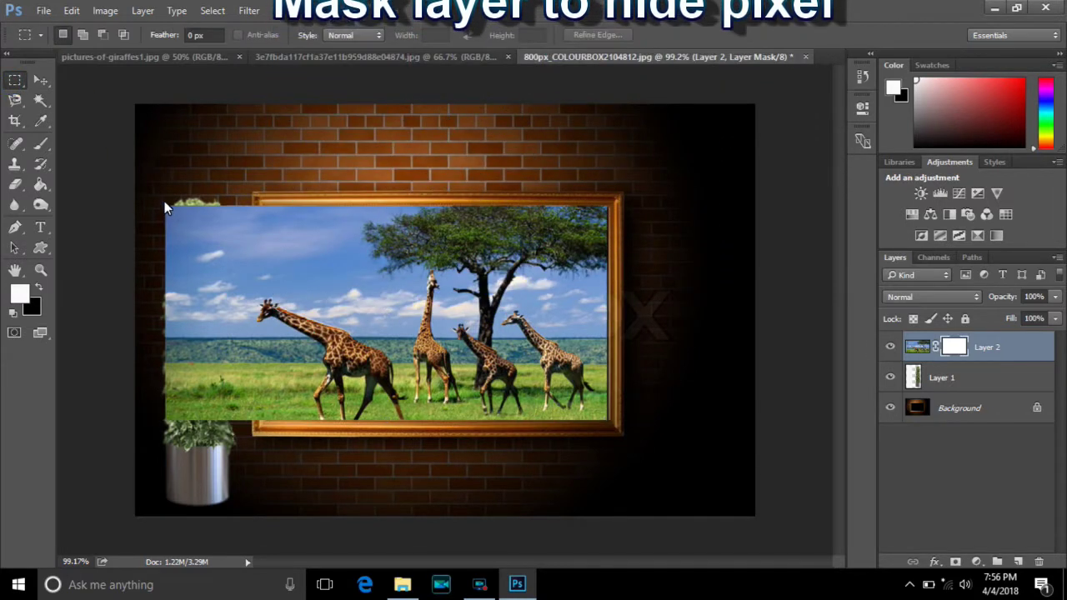
mouse_move(160, 198)
mouse_down()
mouse_move(246, 281)
mouse_move(302, 433)
mouse_up()
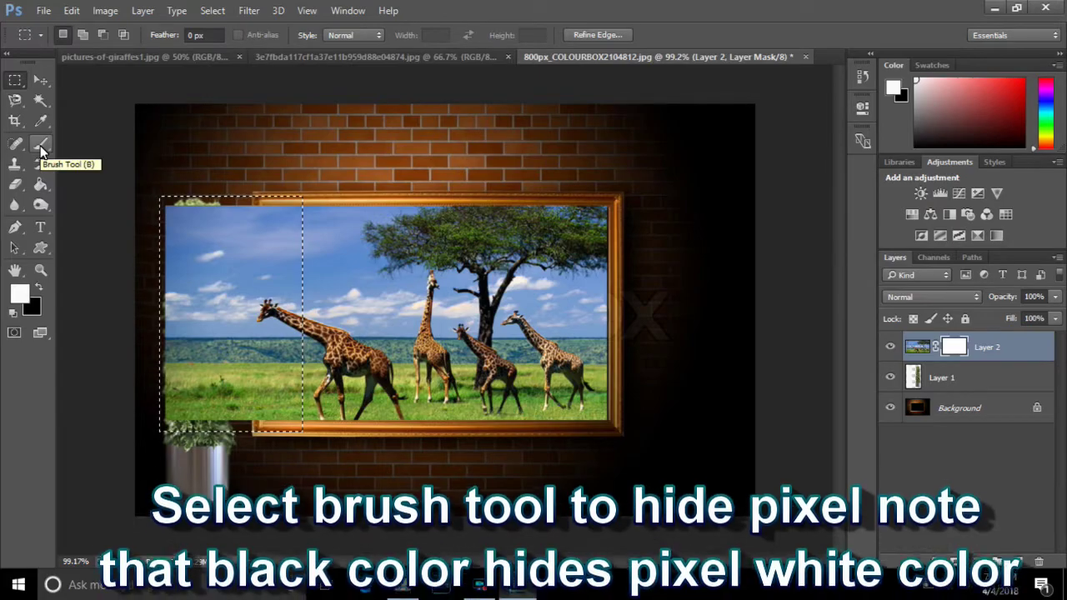
Paint black on the mask with a large brush to hide the photo over the plant and frame edge
click(41, 145)
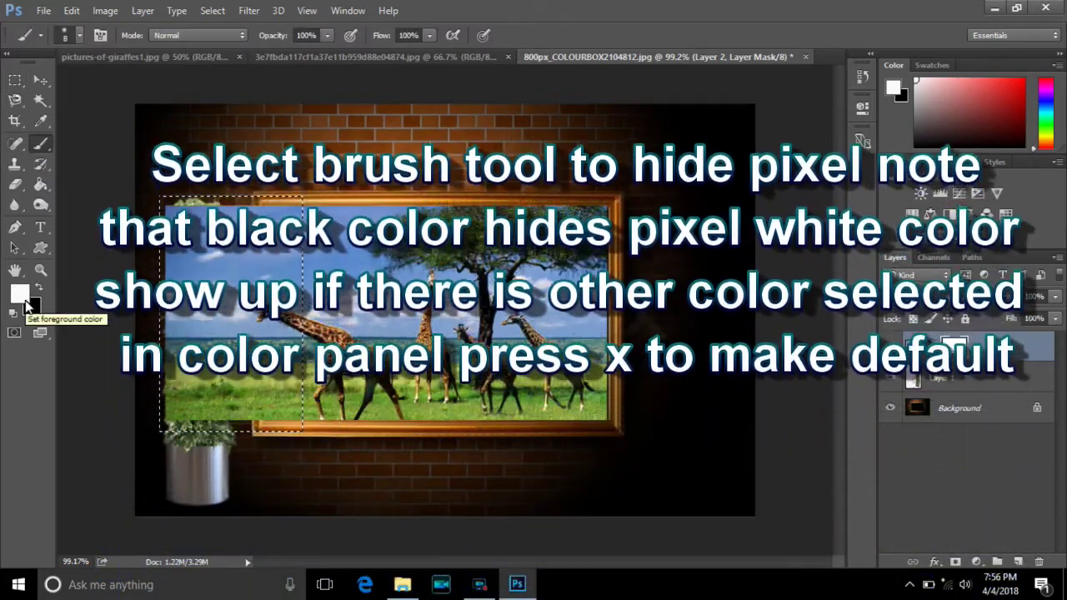
key(x)
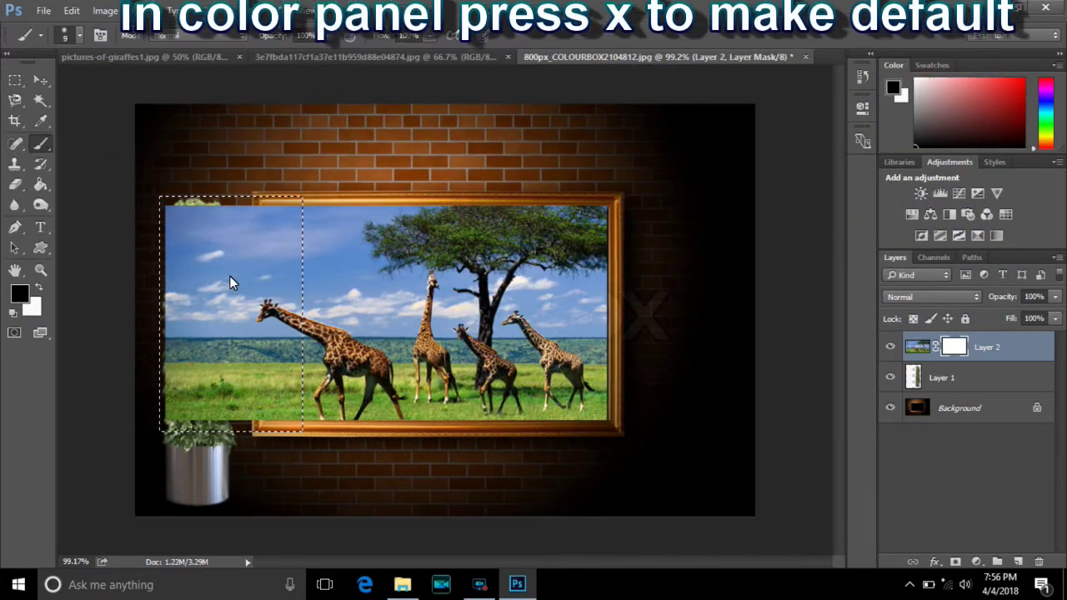
key(bracketright)
key(bracketright)
key(bracketright)
mouse_move(257, 226)
mouse_down()
mouse_move(267, 428)
mouse_move(271, 272)
mouse_move(263, 347)
mouse_move(243, 238)
mouse_move(189, 233)
mouse_move(204, 285)
mouse_move(195, 406)
mouse_up()
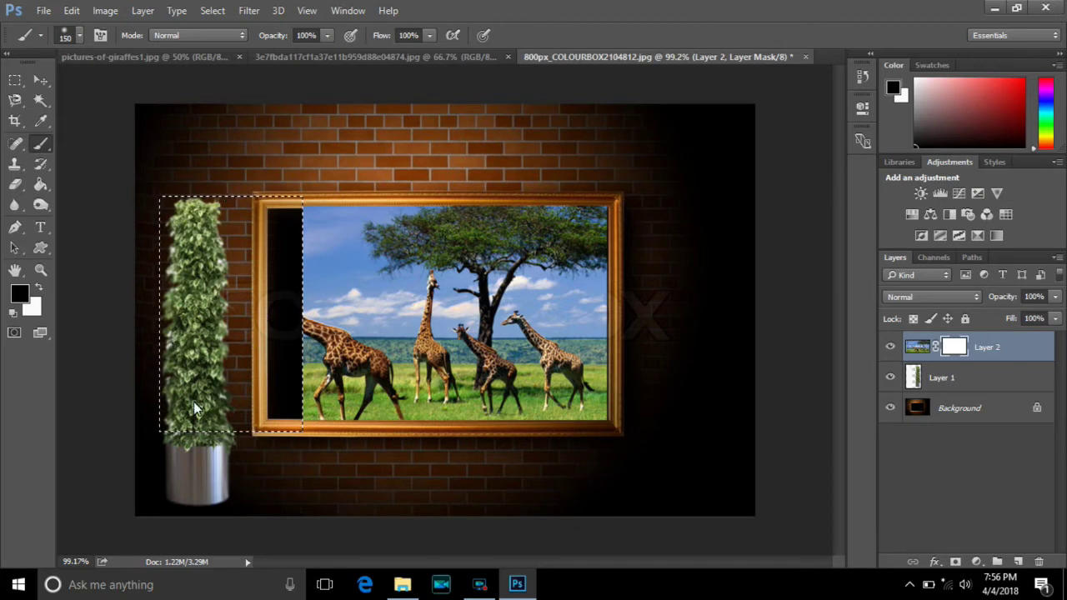
Shrink the brush to 40, deselect, and make white the foreground colour
key(alt+BackSpace)
key(bracketleft)
key(bracketleft)
key(bracketleft)
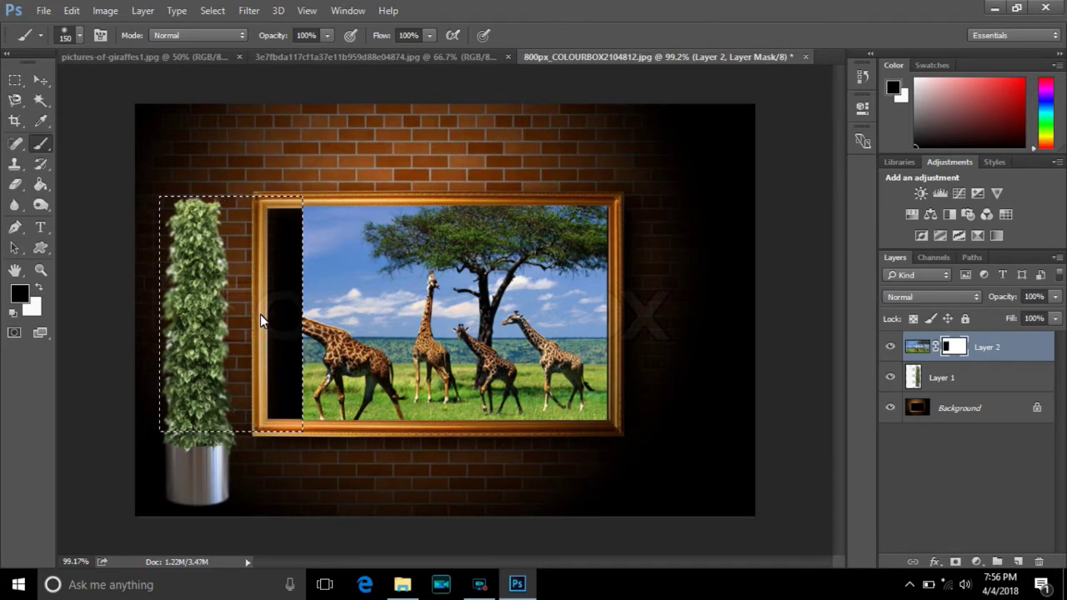
key(bracketleft)
key(bracketleft)
key(bracketleft)
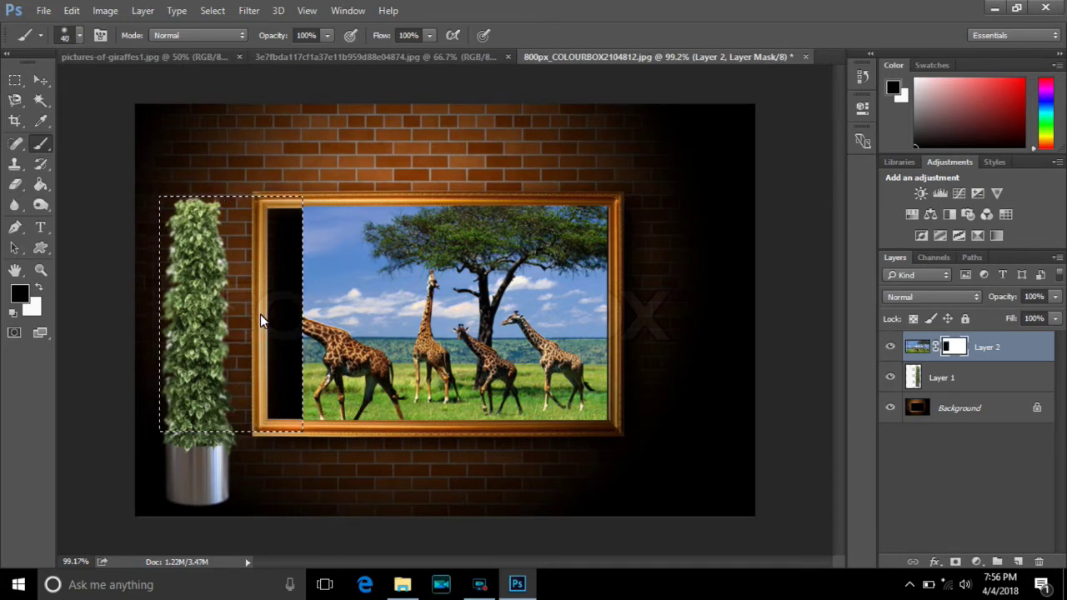
click(212, 10)
click(233, 42)
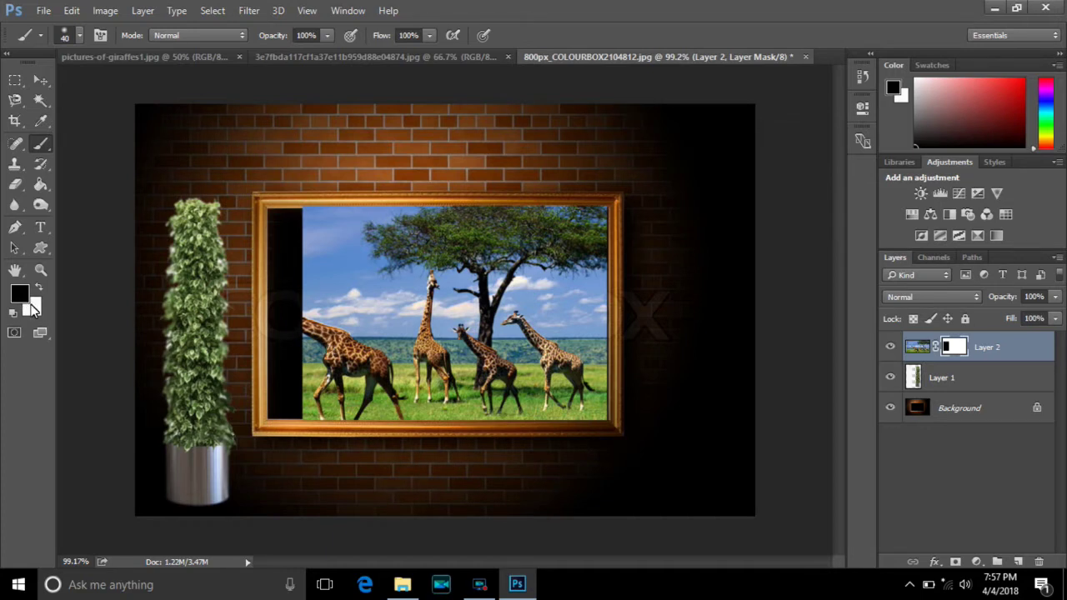
key(x)
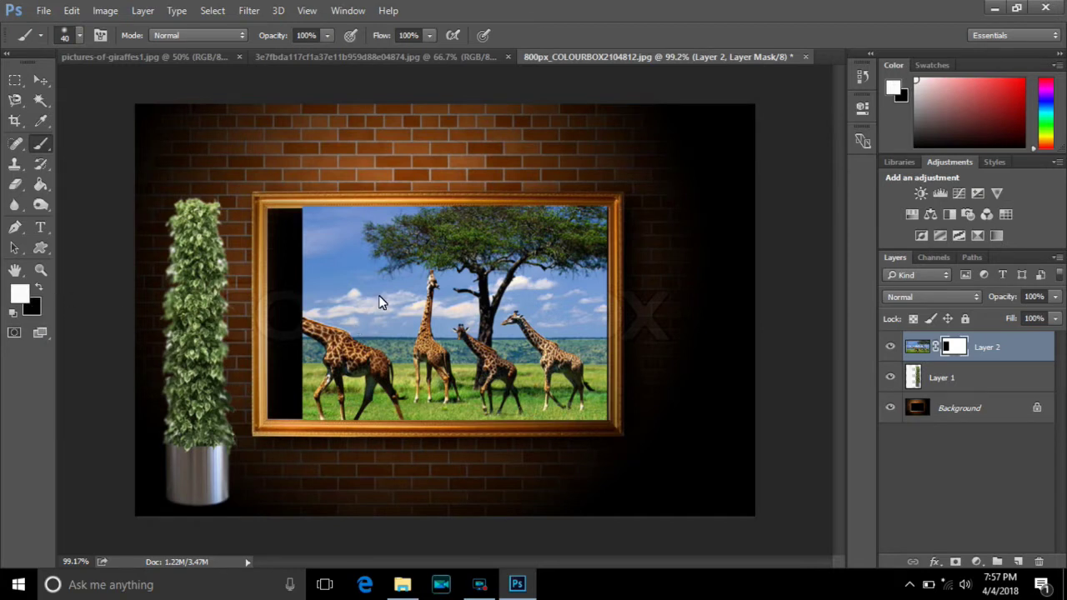
Stretch the giraffe layer leftward to about 111.40% width to fill the frame's left gap
click(41, 79)
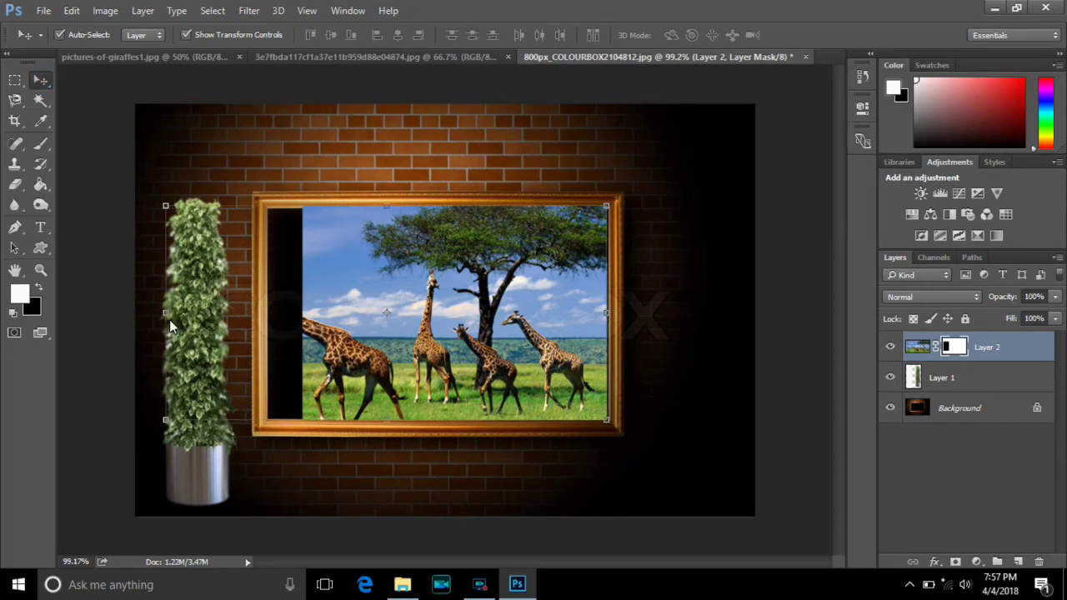
drag(166, 314, 114, 314)
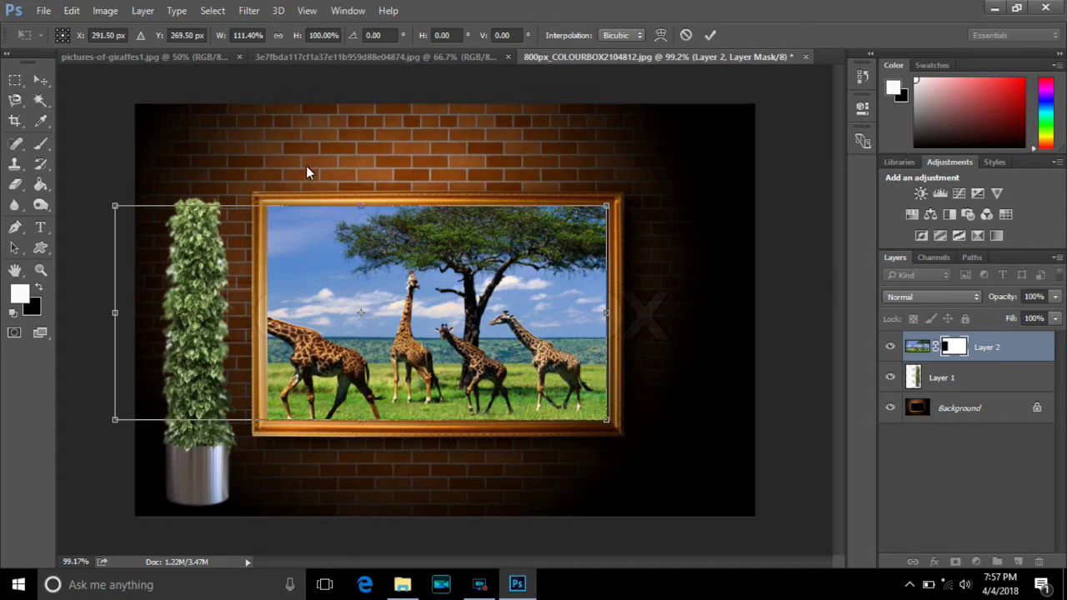
click(710, 35)
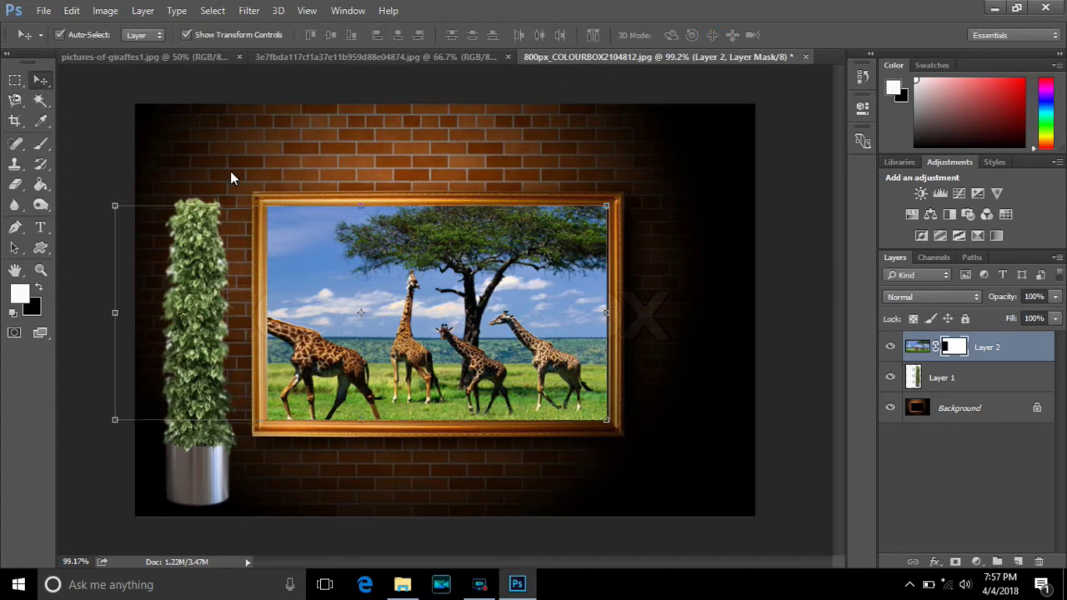
click(42, 146)
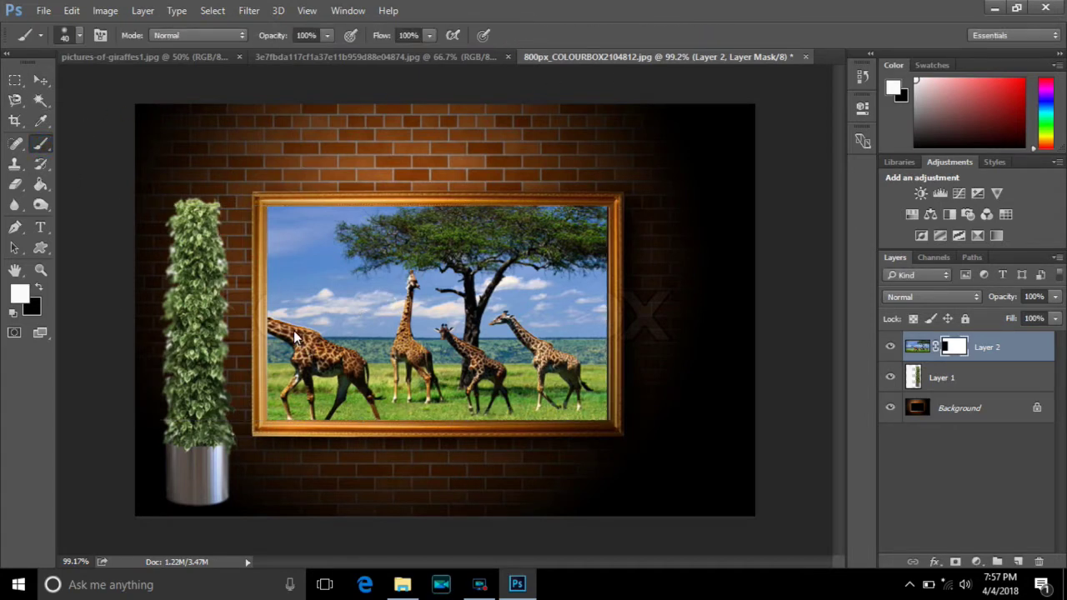
Paint white on the mask with a smaller brush to reveal the giraffe's head beyond the frame
key(bracketleft)
key(bracketleft)
key(bracketleft)
drag(273, 332, 280, 334)
drag(257, 324, 226, 321)
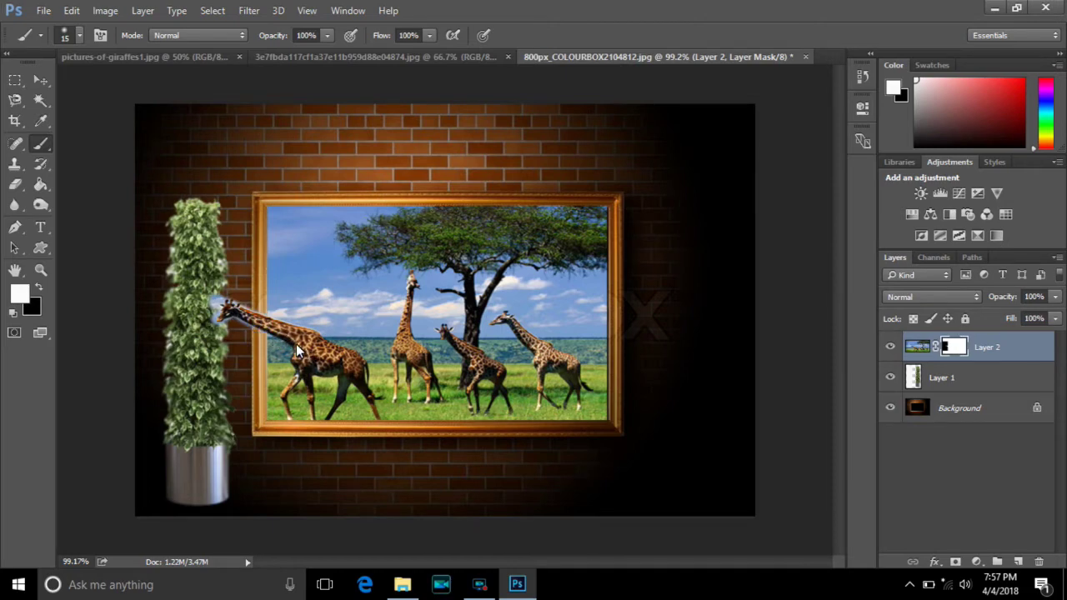
scroll(296, 344, up, 1)
Zoom in and paint black on the mask to hide leftover sky around the giraffe's head
scroll(296, 342, up, 1)
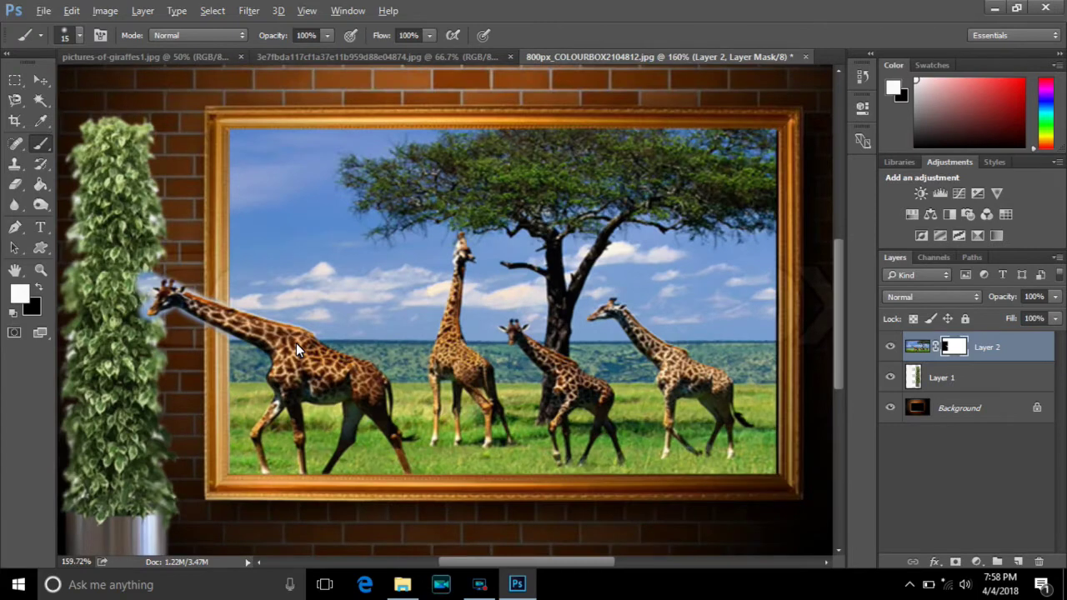
scroll(296, 343, up, 1)
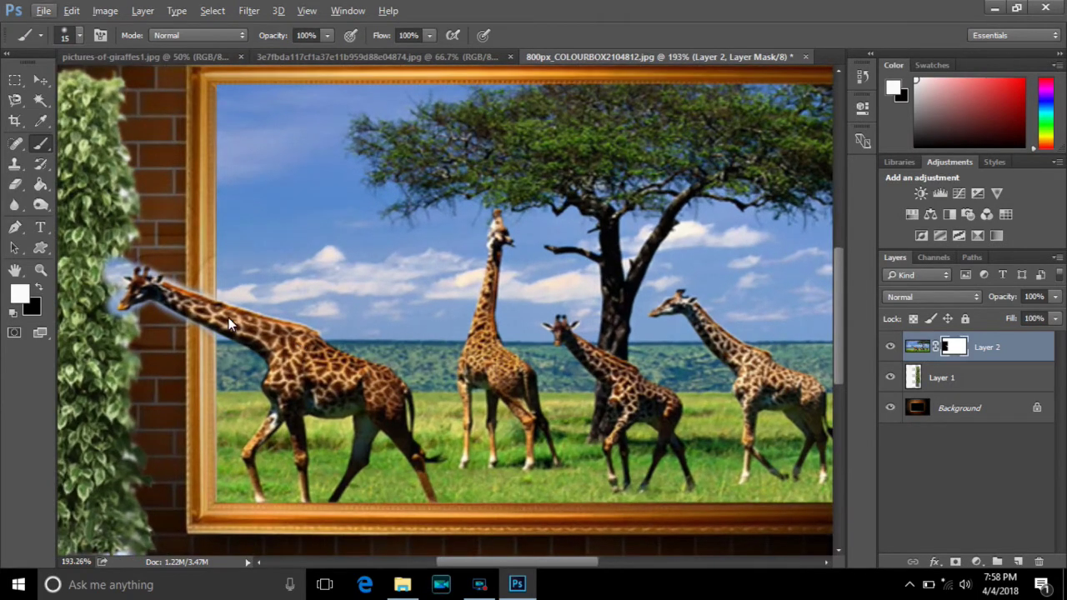
scroll(225, 275, left, 2)
scroll(293, 222, left, 2)
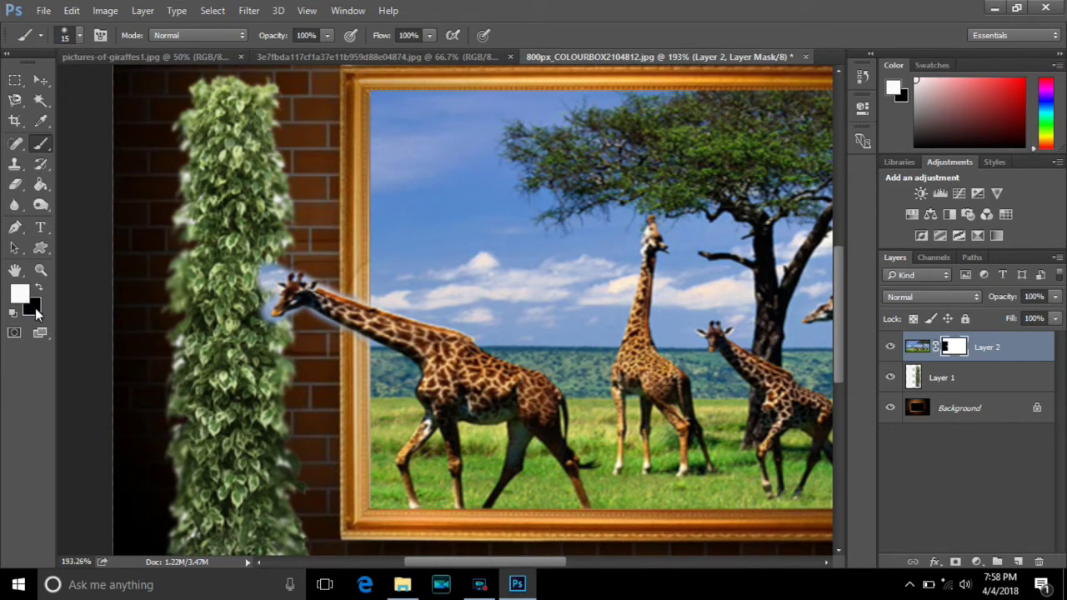
key(x)
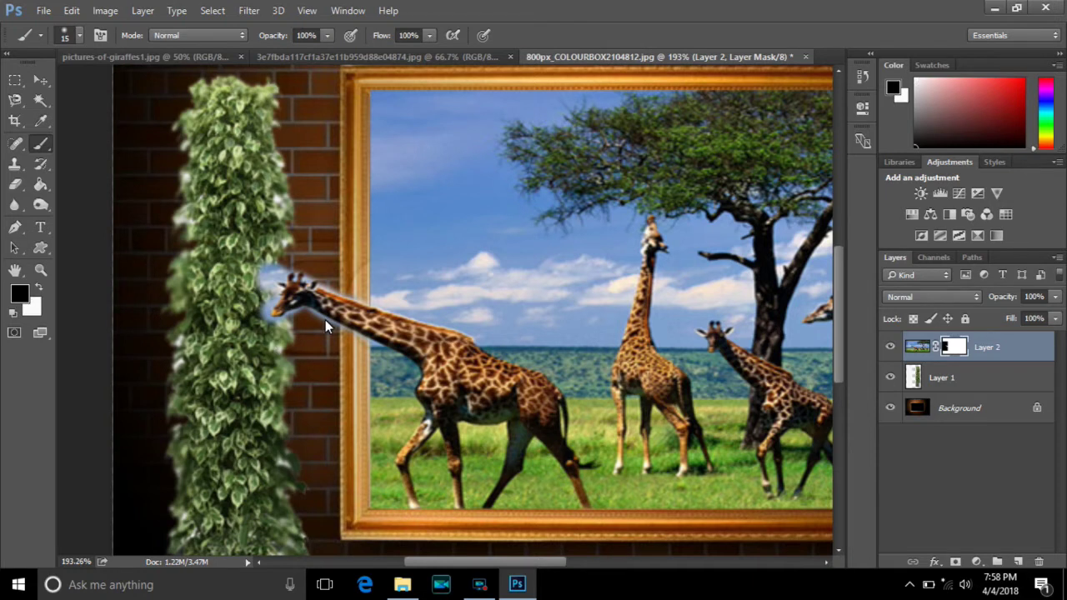
click(266, 273)
drag(269, 287, 267, 301)
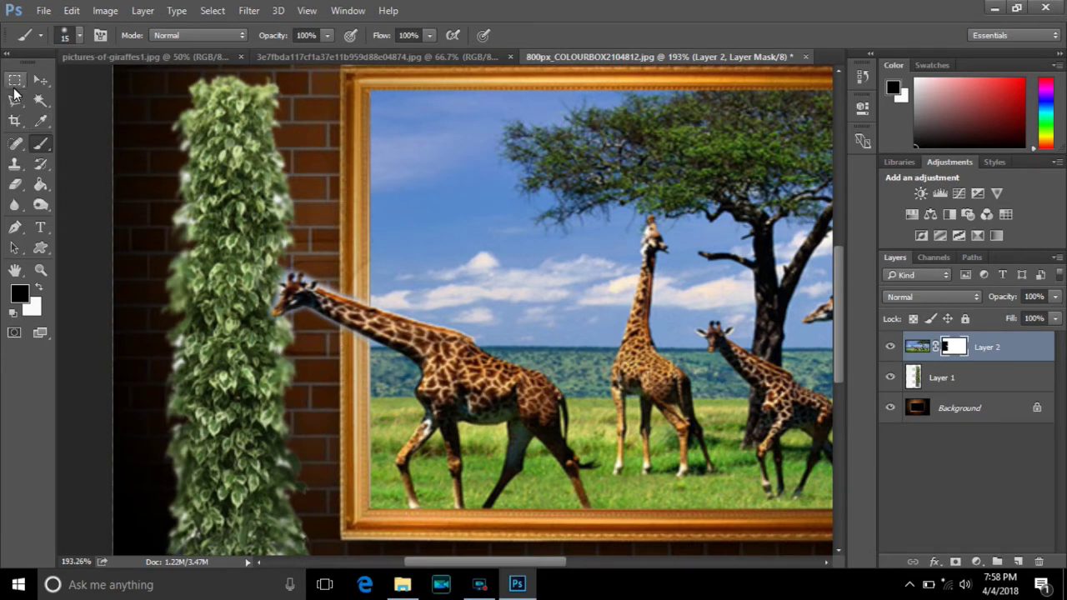
drag(15, 99, 86, 100)
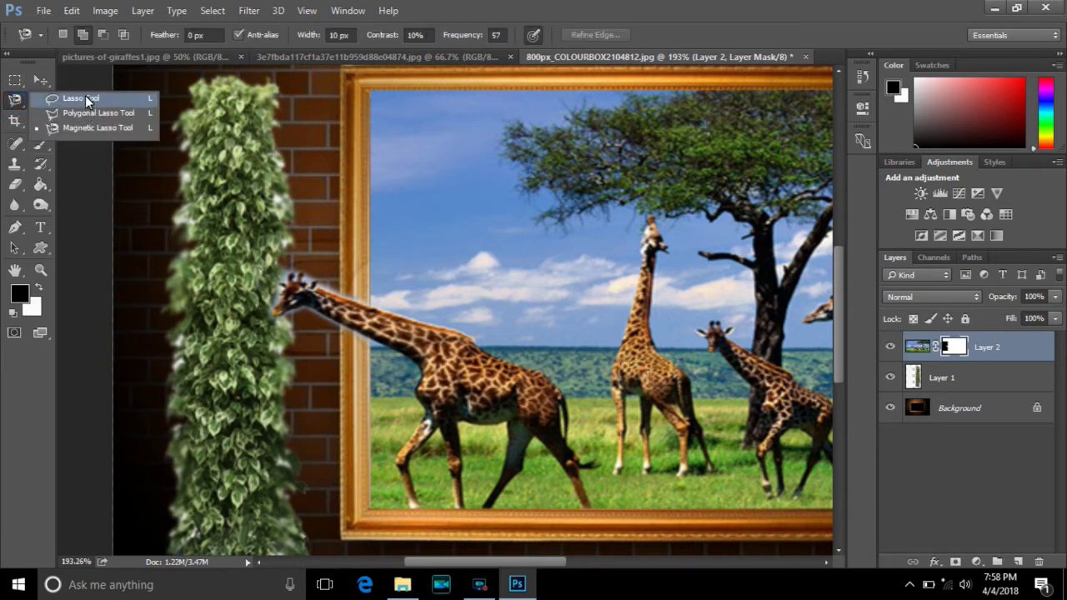
Lasso around the giraffe's head, paint white inside to restore its horns, then deselect
click(86, 100)
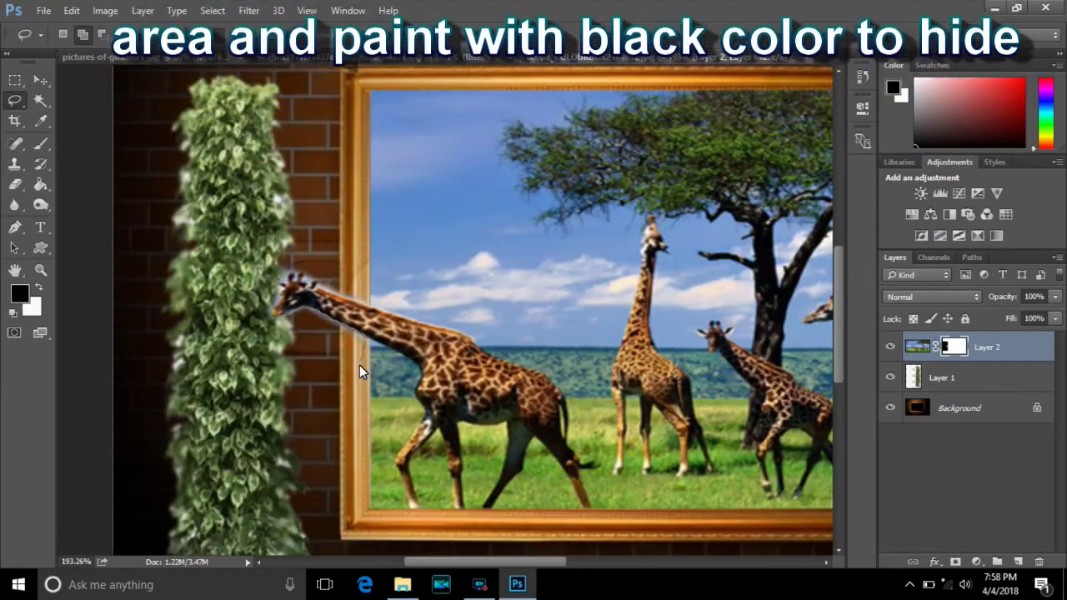
drag(357, 368, 353, 261)
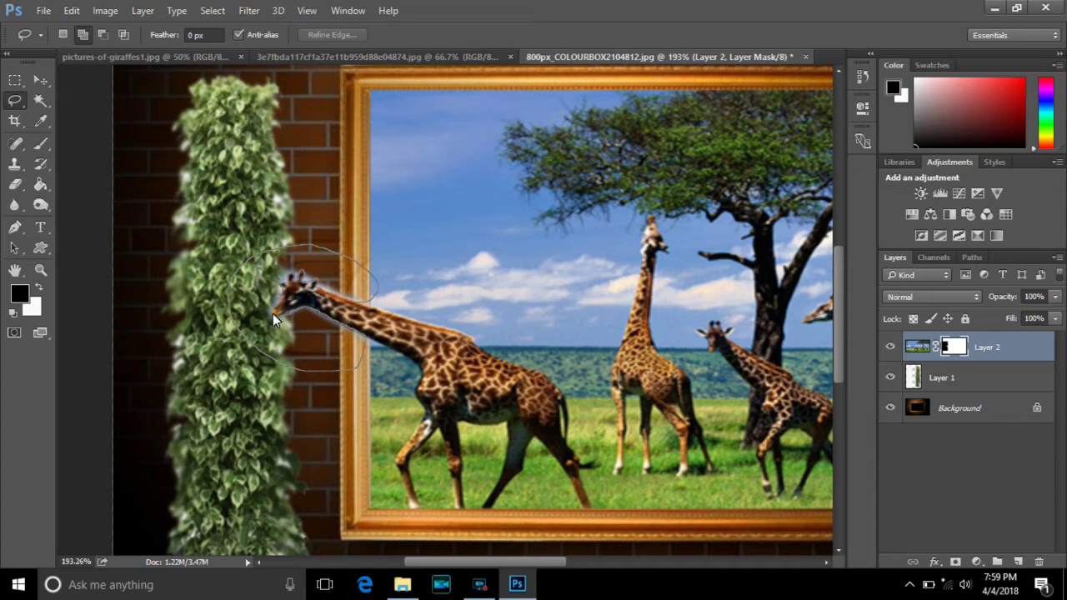
drag(273, 314, 273, 315)
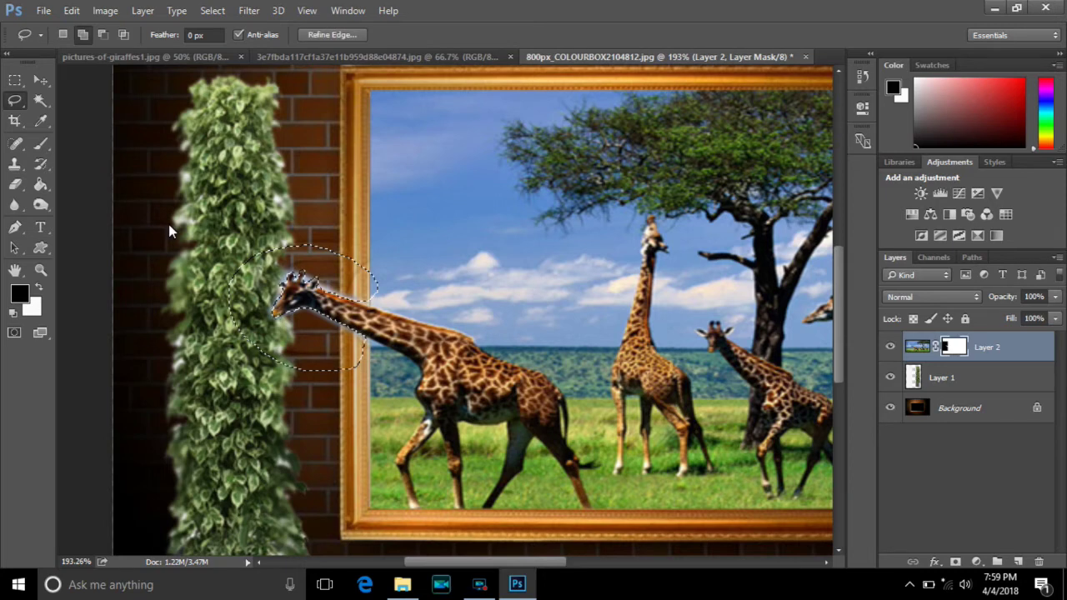
key(b)
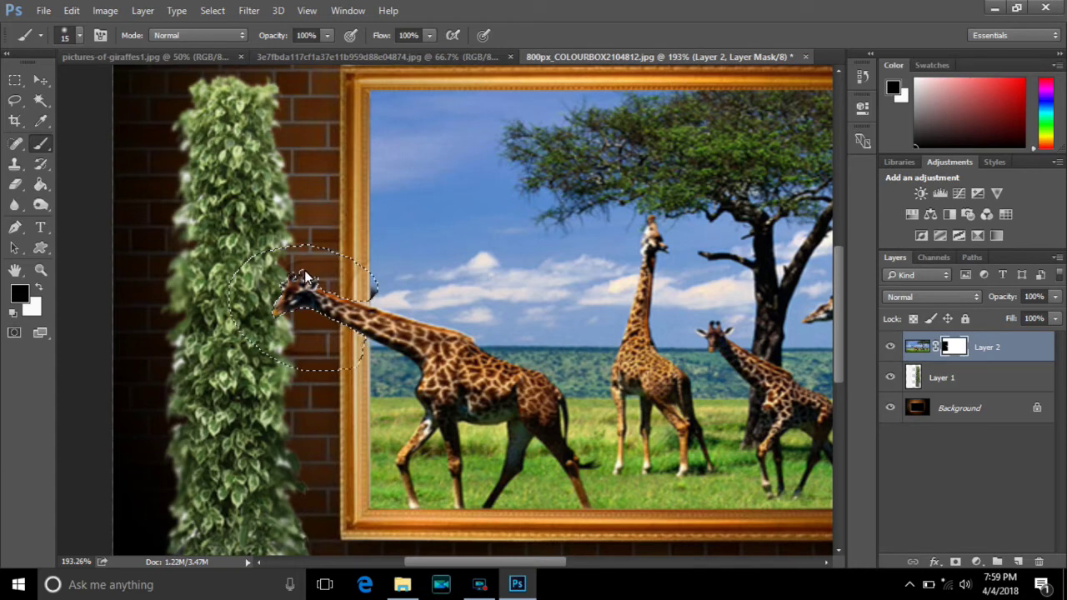
drag(304, 277, 276, 300)
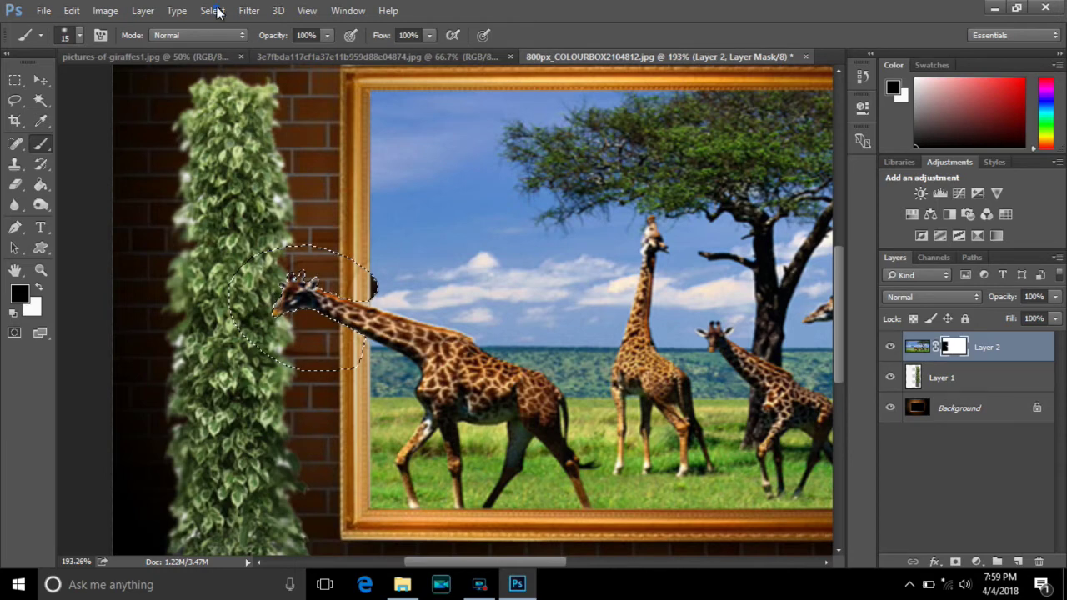
key(ctrl+d)
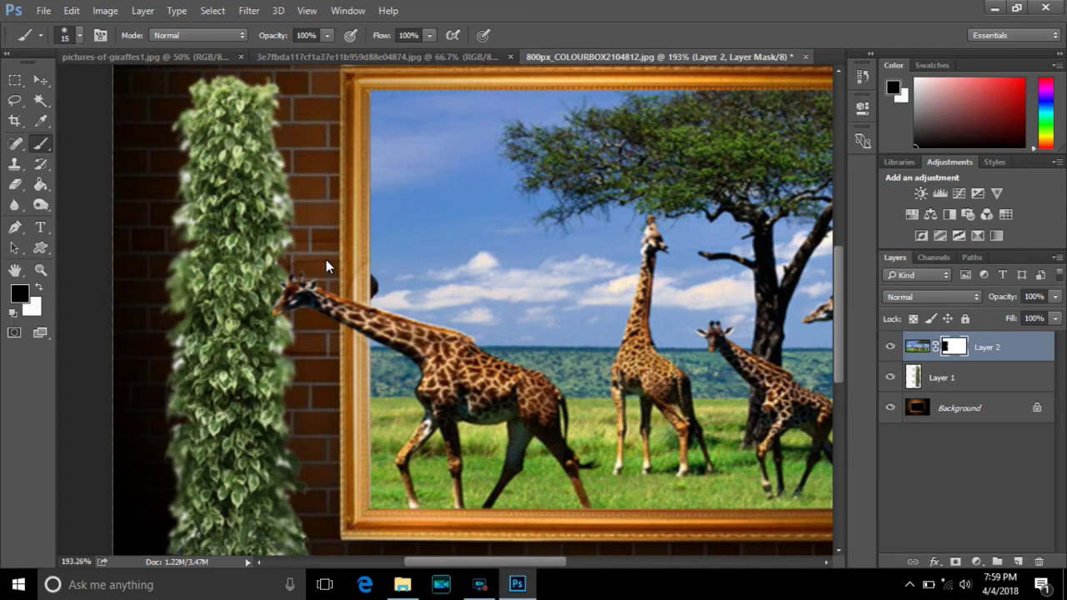
key(bracketleft)
key(bracketleft)
key(bracketleft)
key(bracketleft)
key(bracketleft)
Touch up the mask edges around the giraffe's muzzle and head beside the potted plant
drag(282, 310, 279, 315)
drag(279, 312, 276, 314)
click(296, 283)
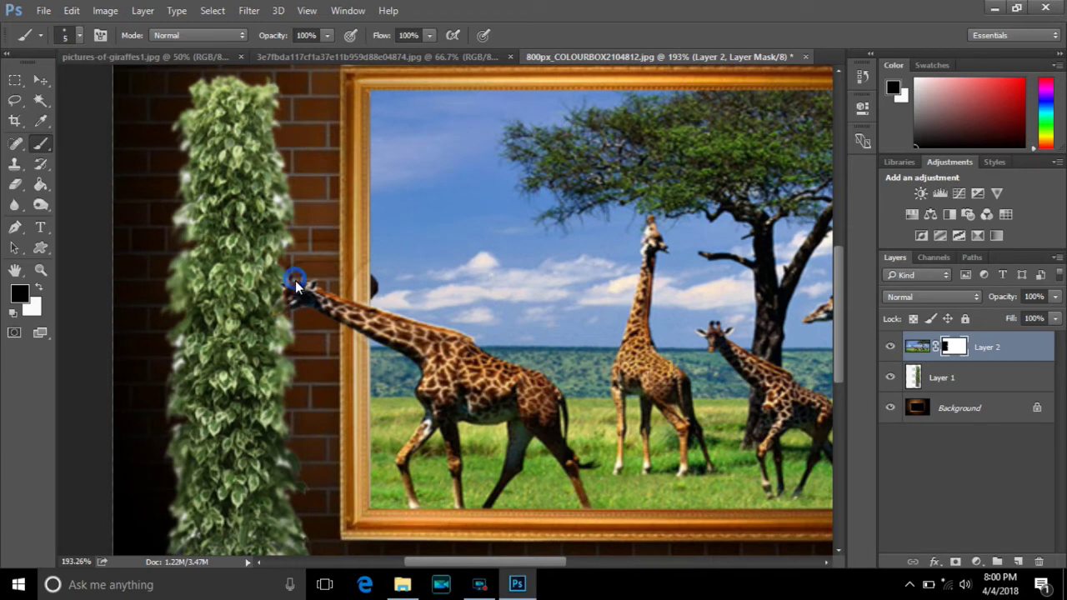
click(309, 279)
click(278, 297)
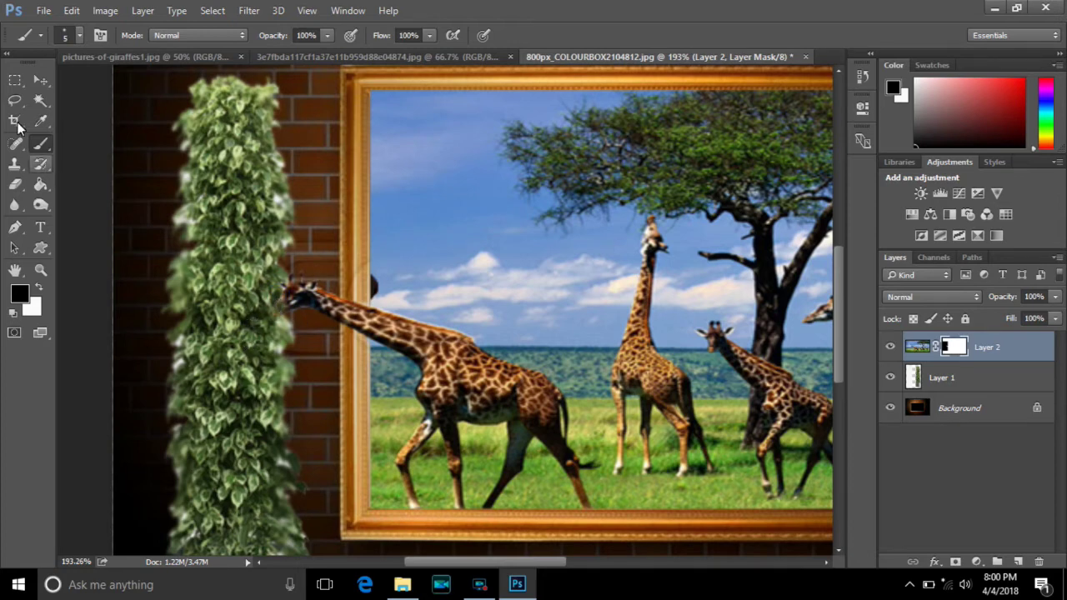
click(40, 80)
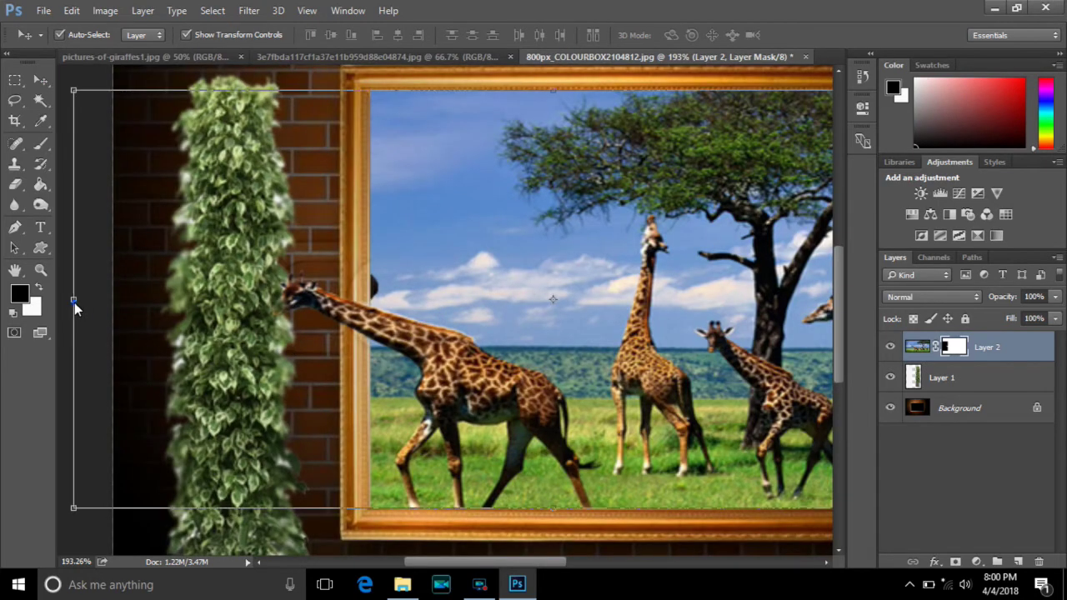
Narrow the giraffe layer from its left side to about 95.91% width and apply it
drag(74, 303, 83, 303)
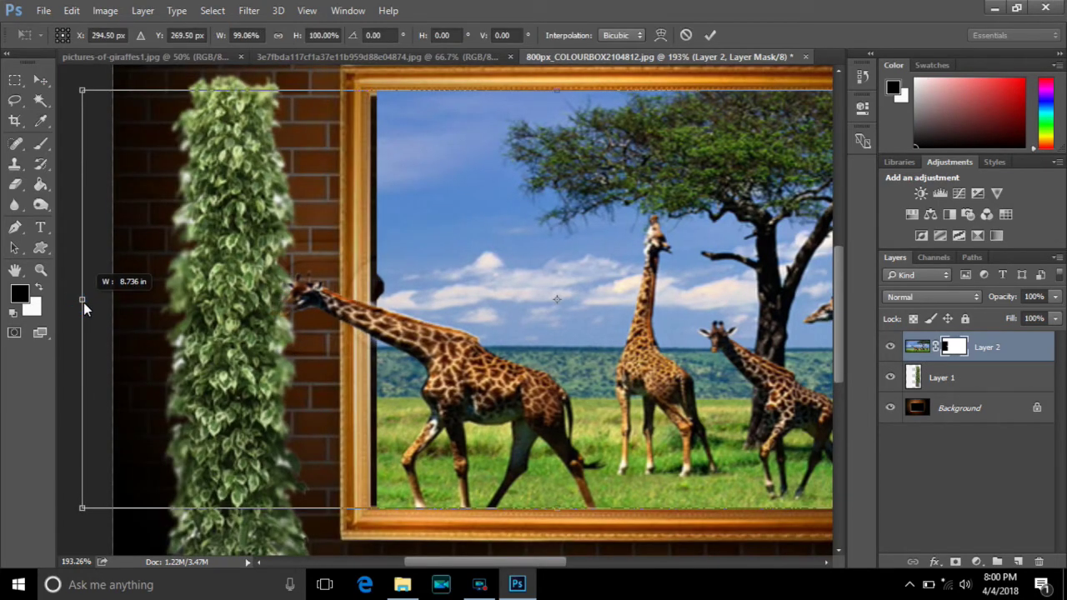
drag(83, 302, 109, 309)
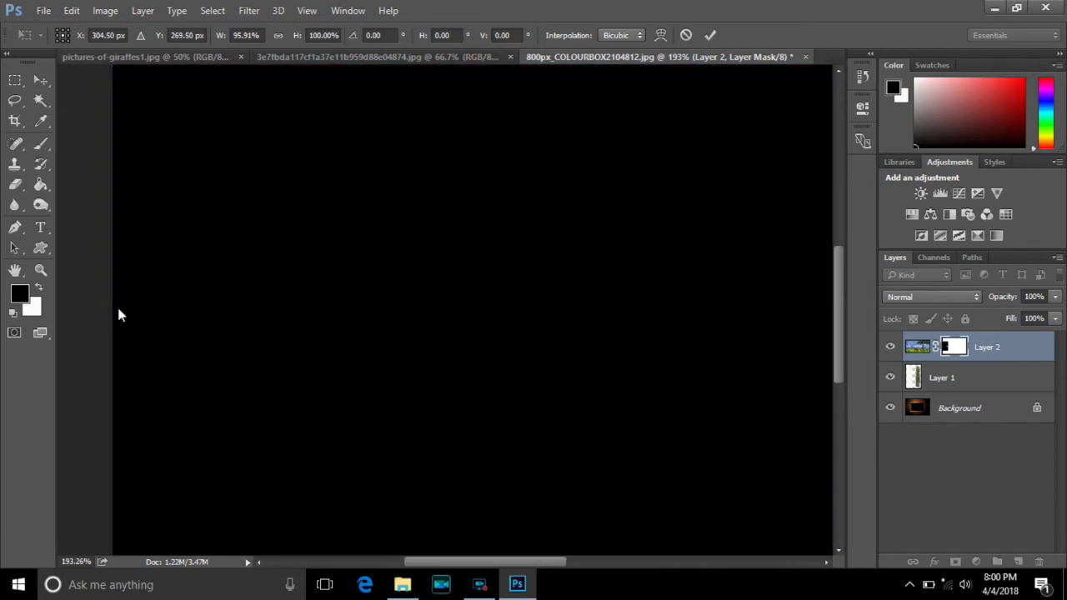
click(119, 309)
click(116, 301)
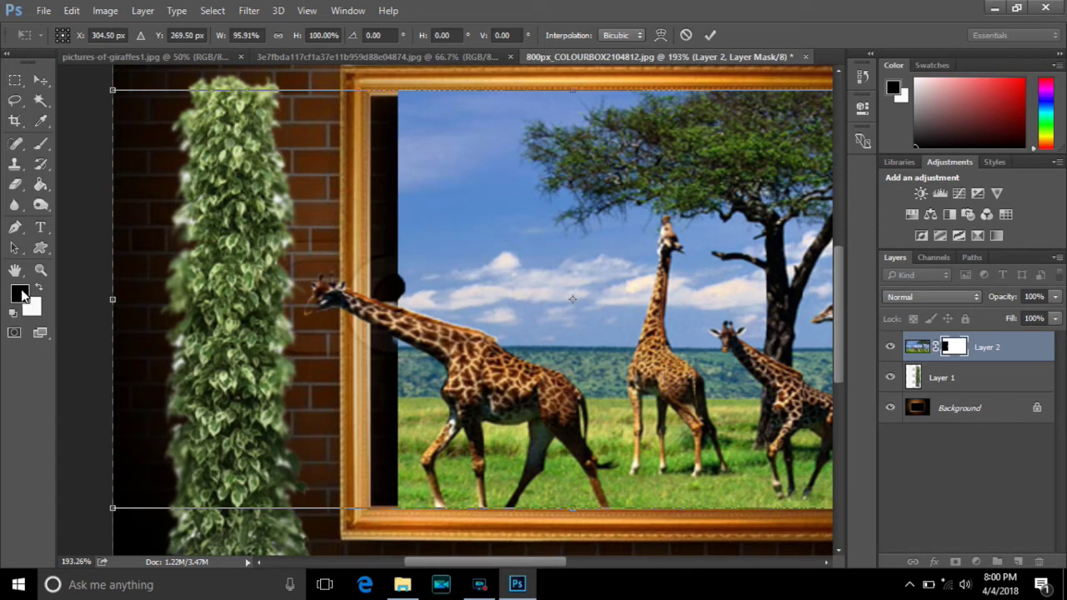
click(709, 35)
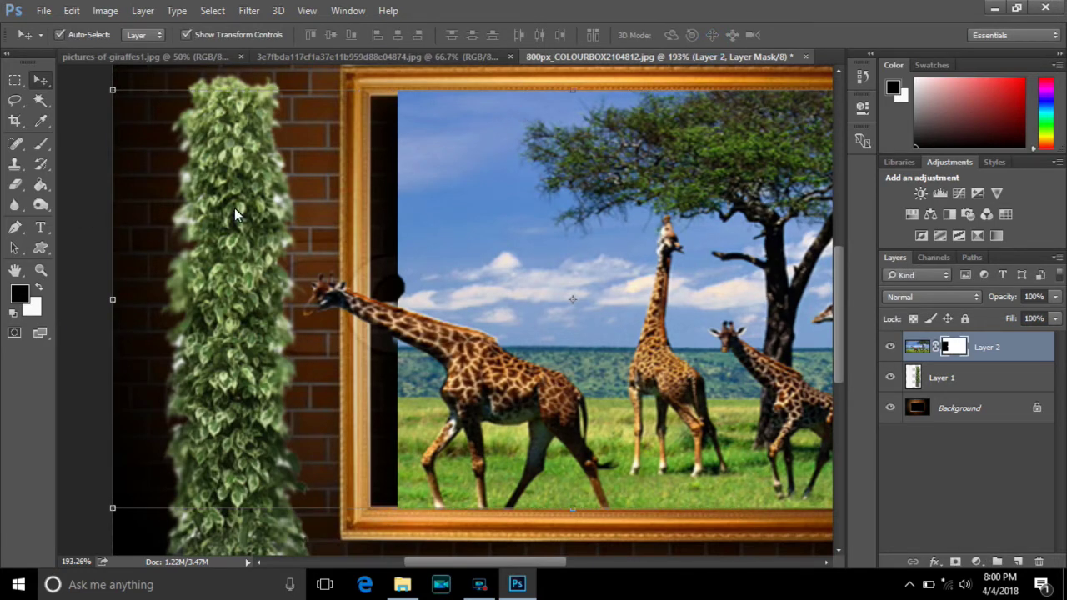
click(41, 145)
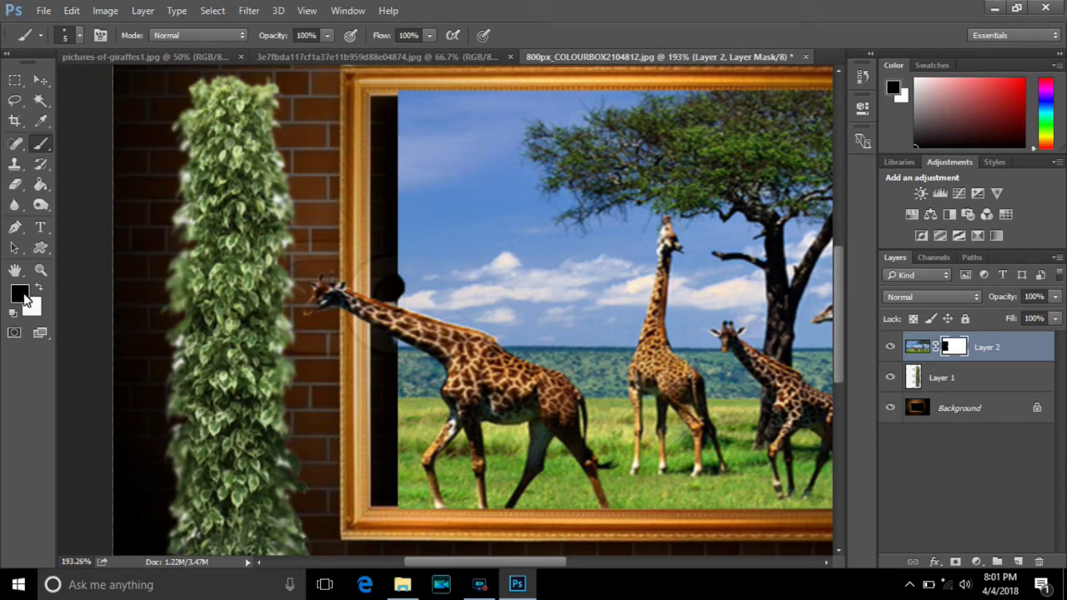
Make white the foreground colour and set the brush size to 30
key(x)
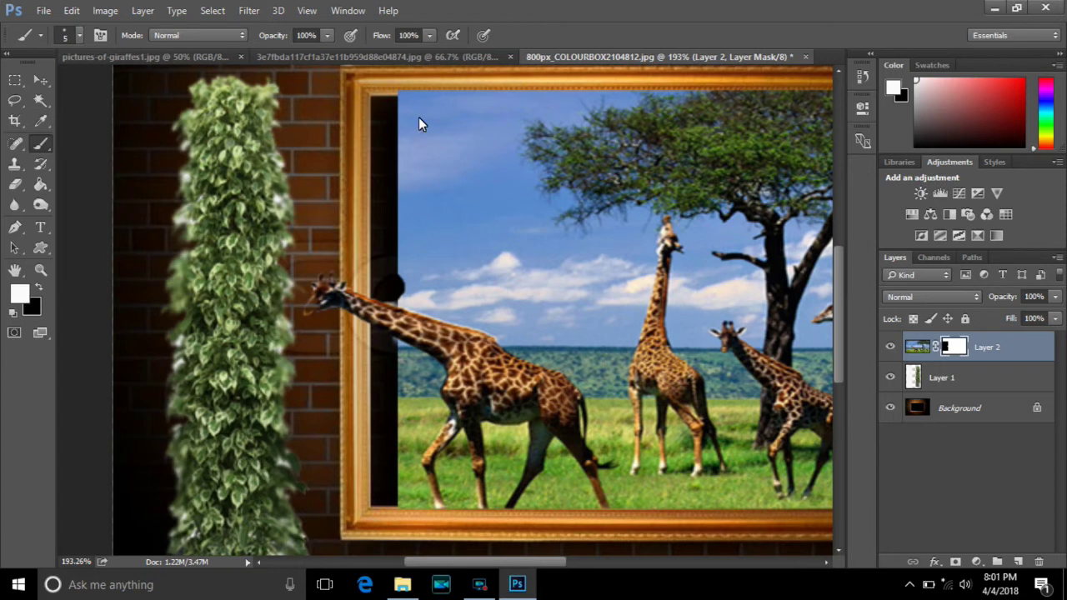
key(bracketright)
key(bracketright)
key(bracketright)
key(bracketright)
key(bracketright)
key(bracketright)
key(bracketleft)
key(bracketleft)
key(bracketleft)
Draw a rectangular marquee over the dark strip along the frame's inner left edge
click(15, 80)
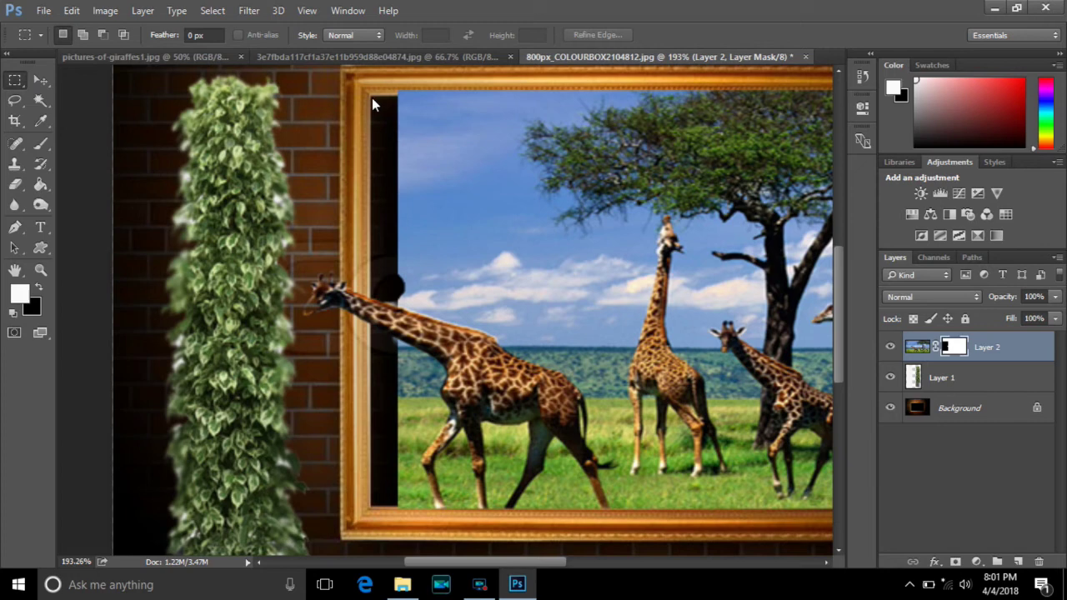
drag(370, 92, 404, 321)
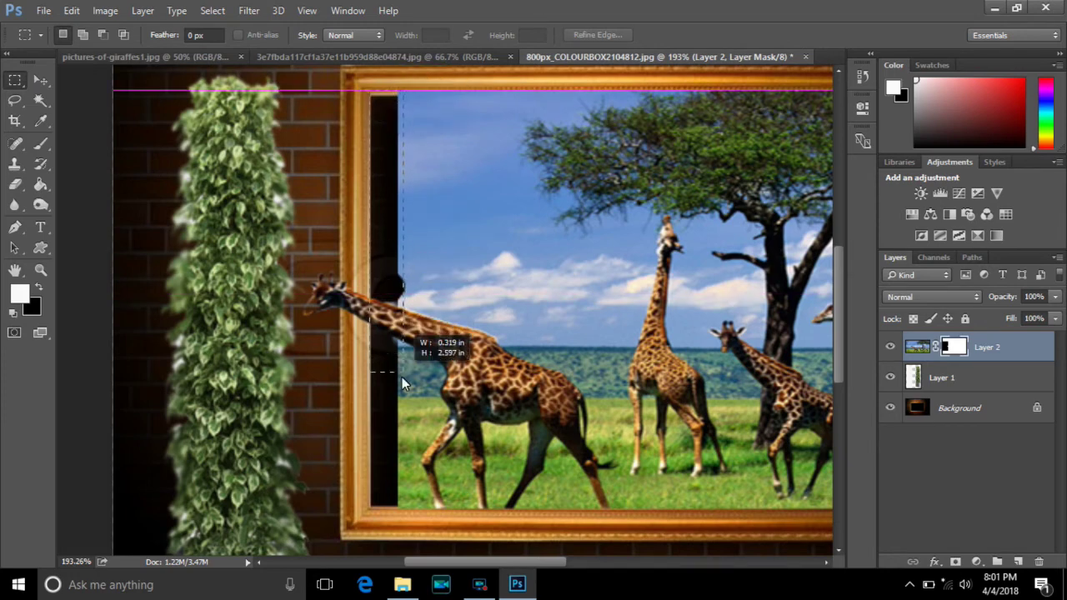
drag(404, 321, 399, 511)
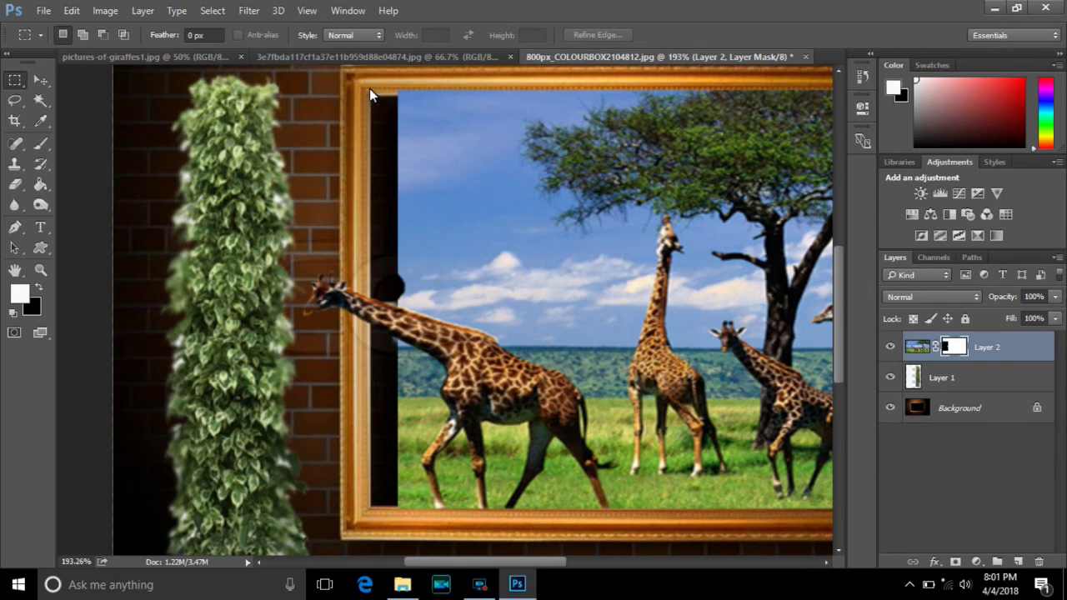
mouse_move(369, 89)
mouse_down()
mouse_move(398, 368)
mouse_move(397, 507)
mouse_up()
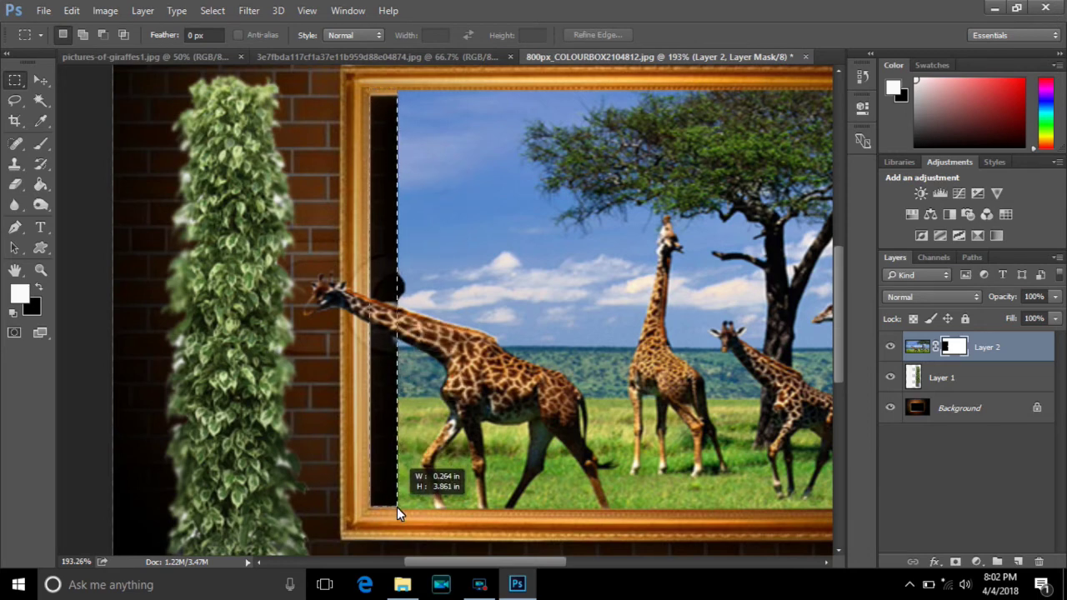
drag(397, 507, 397, 507)
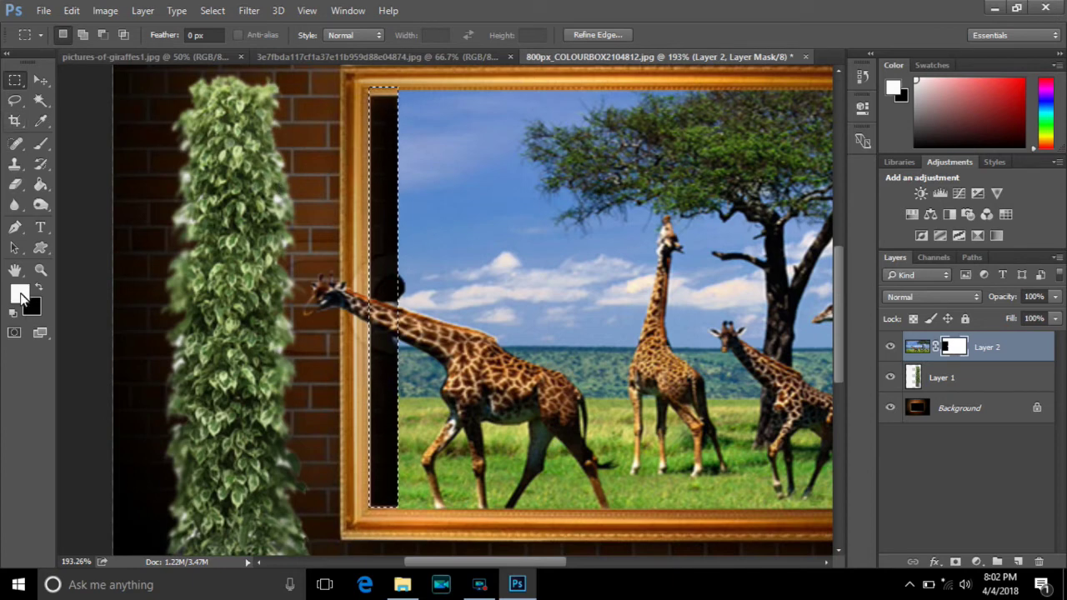
click(42, 146)
Paint white over the selected strip to reveal sky, giraffe neck and grass, then deselect
drag(389, 129, 381, 109)
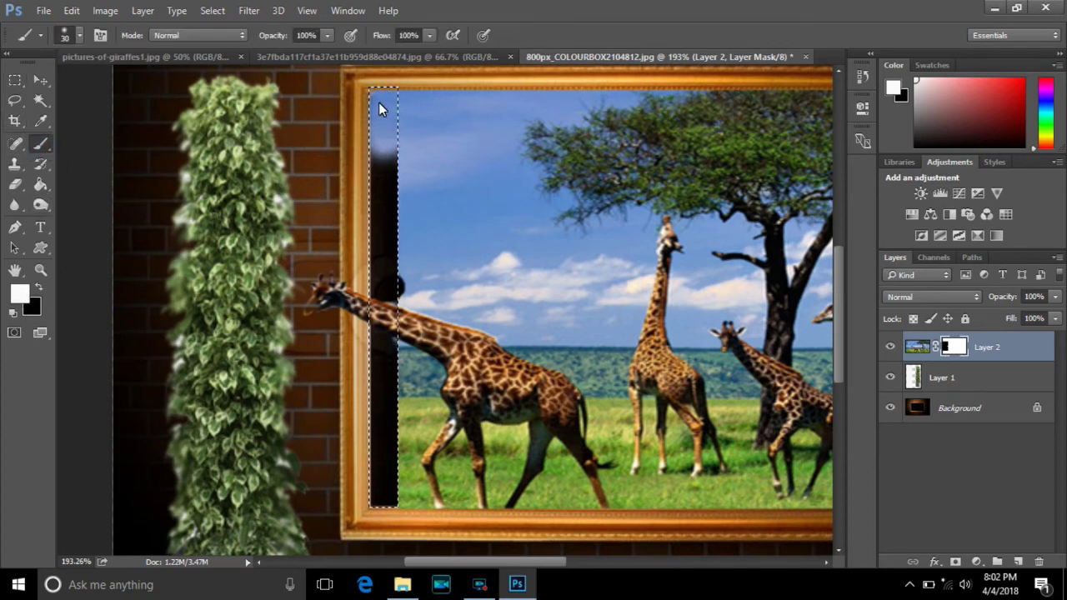
drag(379, 128, 402, 170)
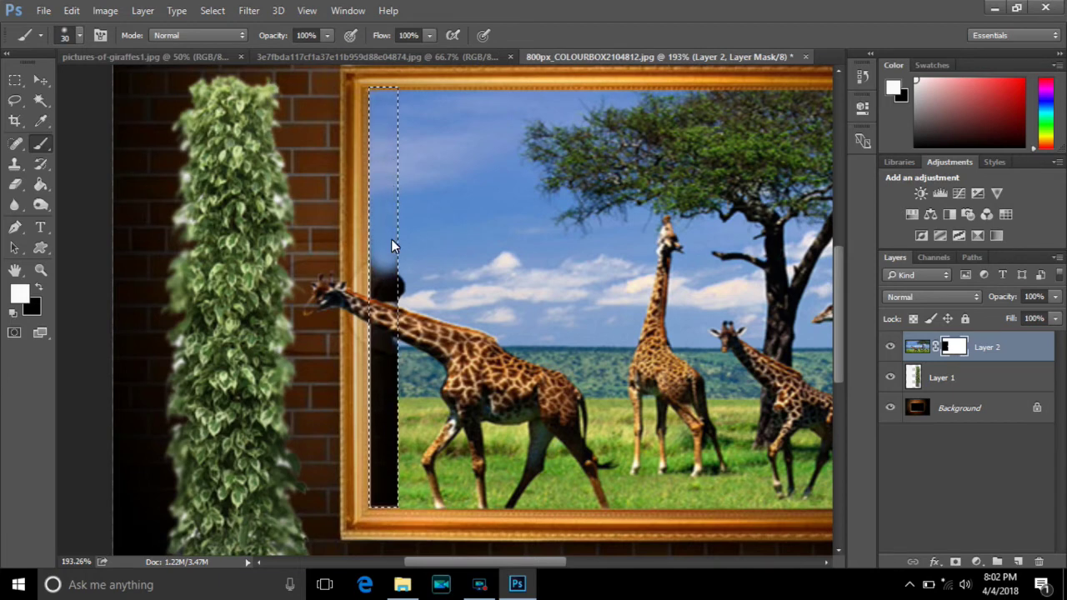
drag(391, 239, 393, 283)
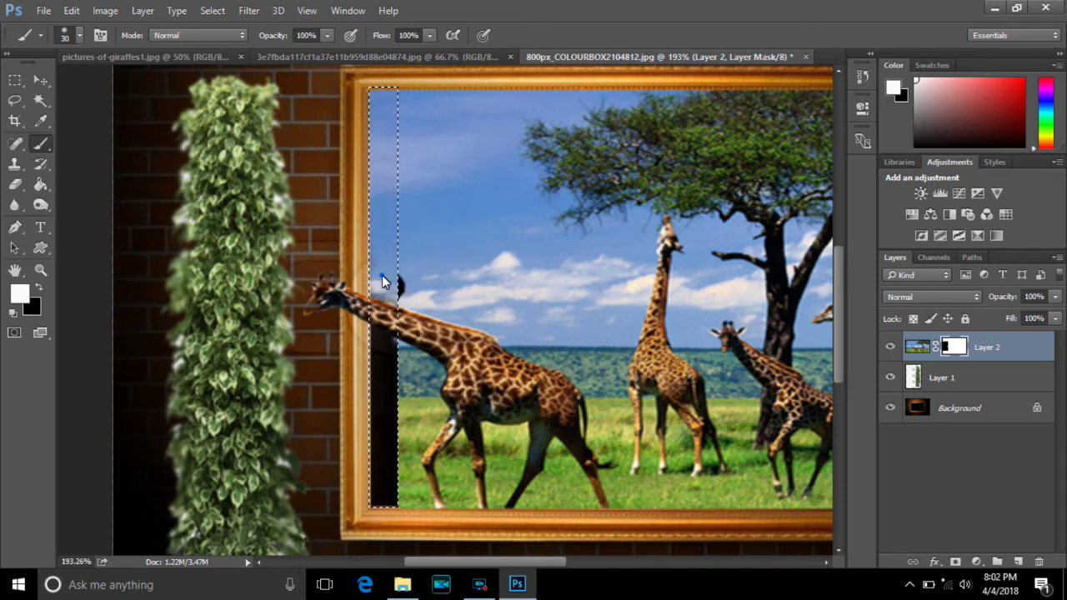
mouse_move(386, 272)
mouse_down()
mouse_move(392, 405)
mouse_move(381, 481)
mouse_up()
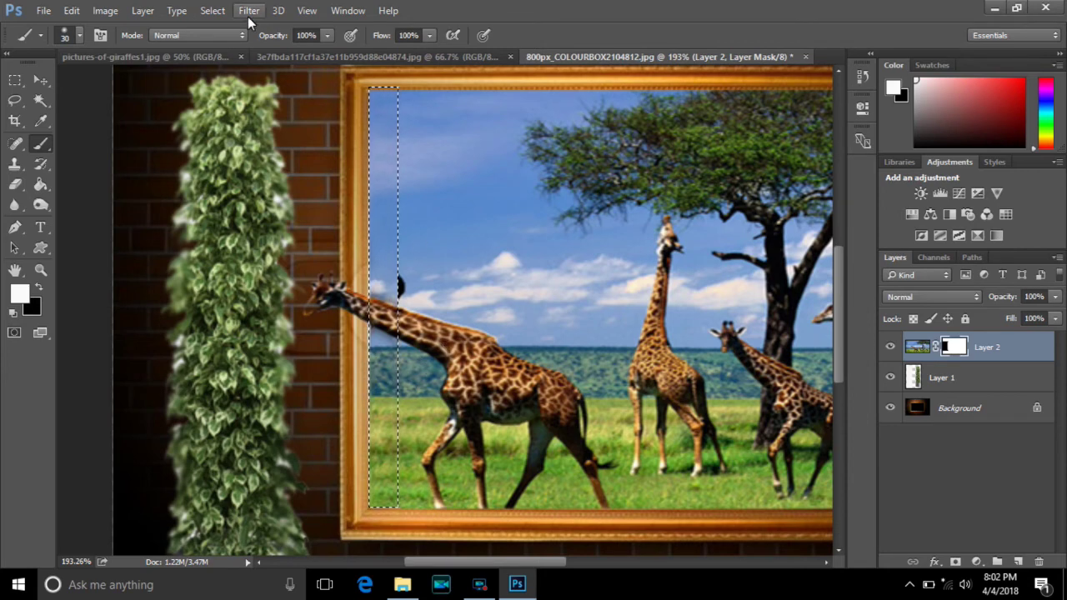
click(213, 10)
click(230, 42)
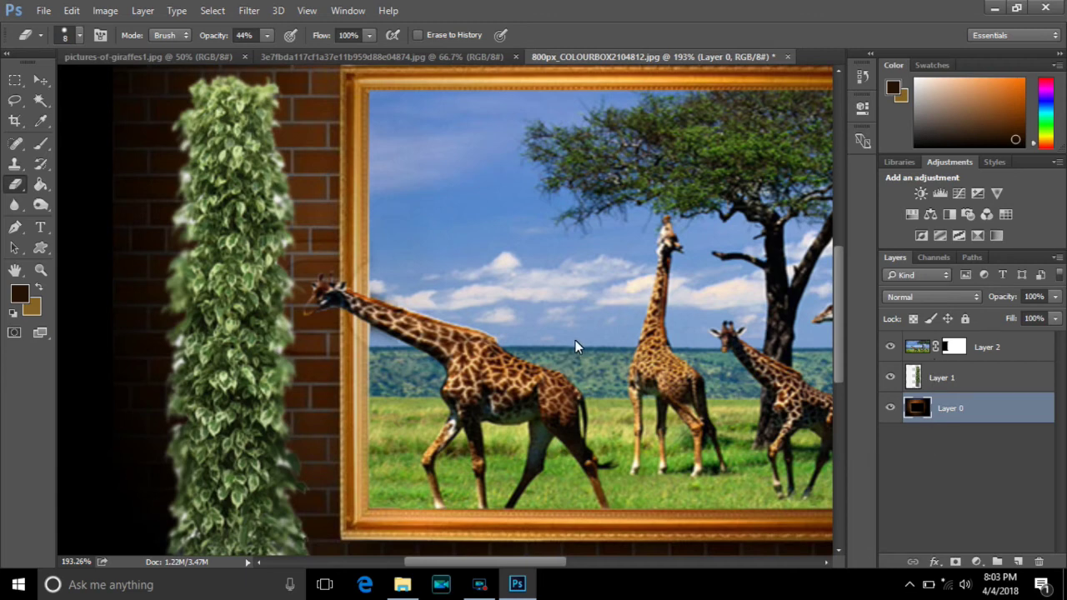
Free-transform the giraffe layer, trimming its height from the top to about 98.92%
click(40, 79)
click(568, 177)
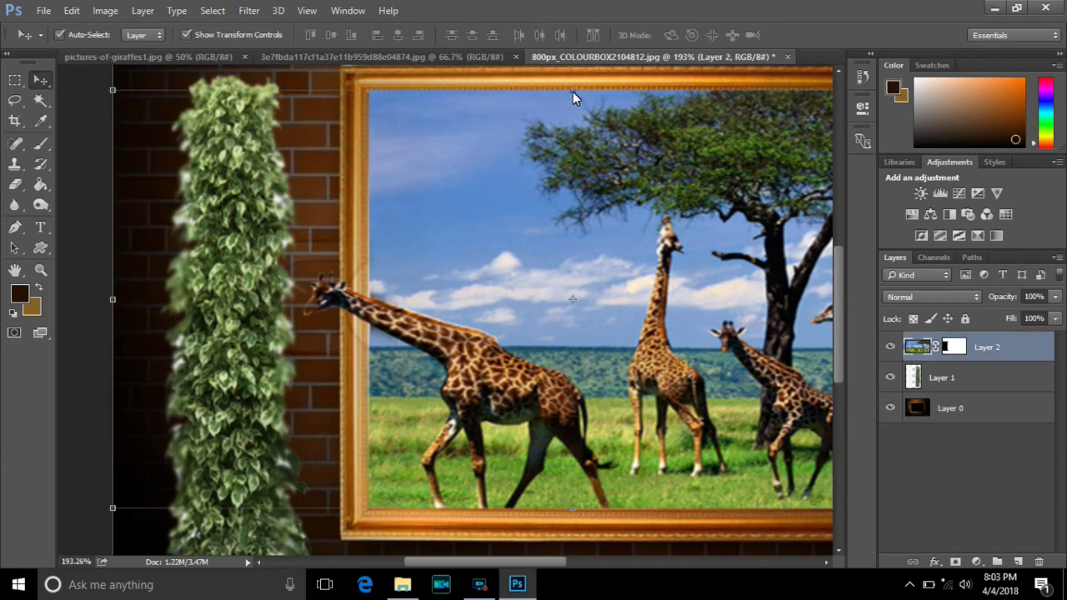
key(ctrl+t)
drag(575, 91, 575, 95)
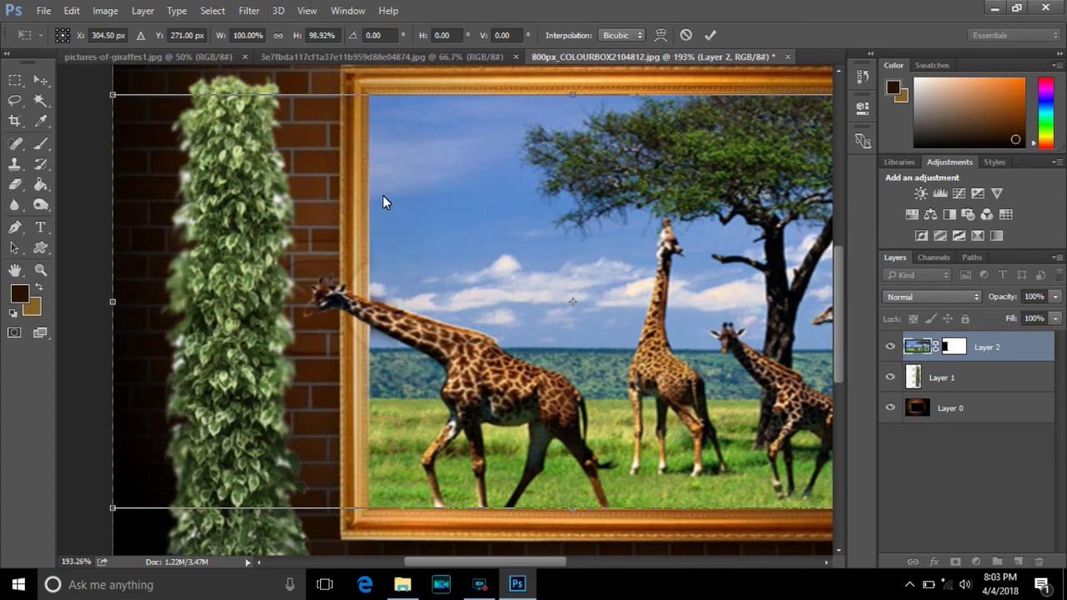
click(710, 35)
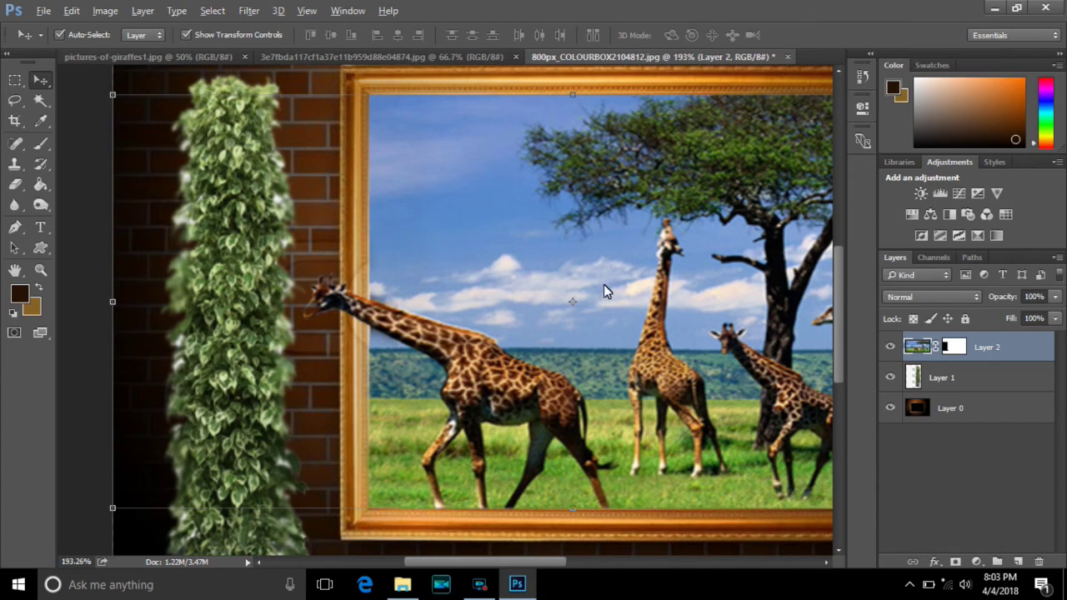
Zoom out and select the brick wall background layer, Layer 0
scroll(603, 284, up, 2)
scroll(604, 285, down, 2)
scroll(604, 284, down, 2)
key(alt)
scroll(604, 284, down, 1)
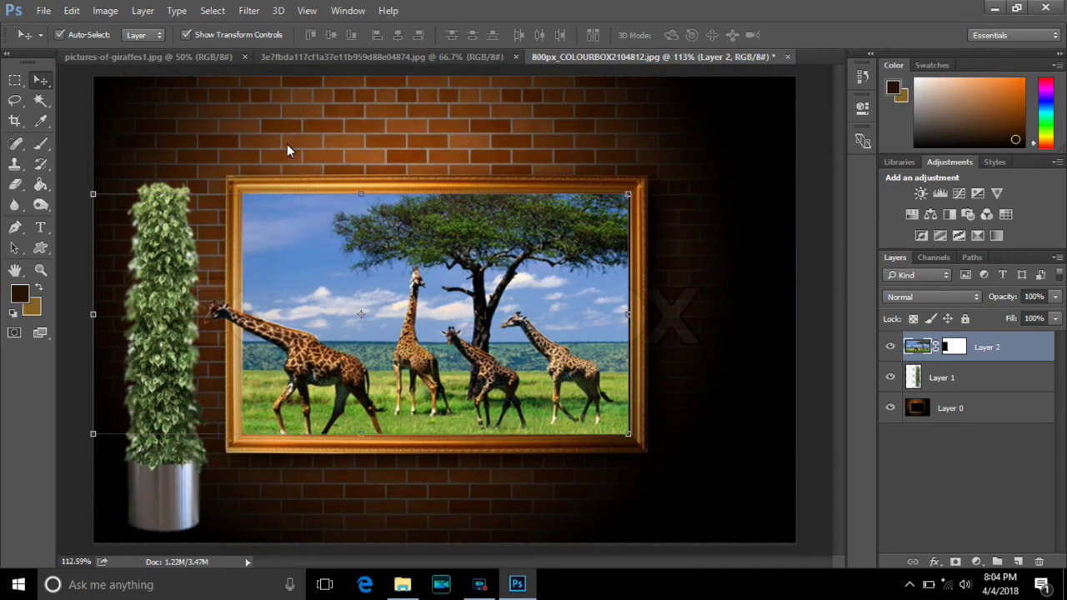
click(238, 114)
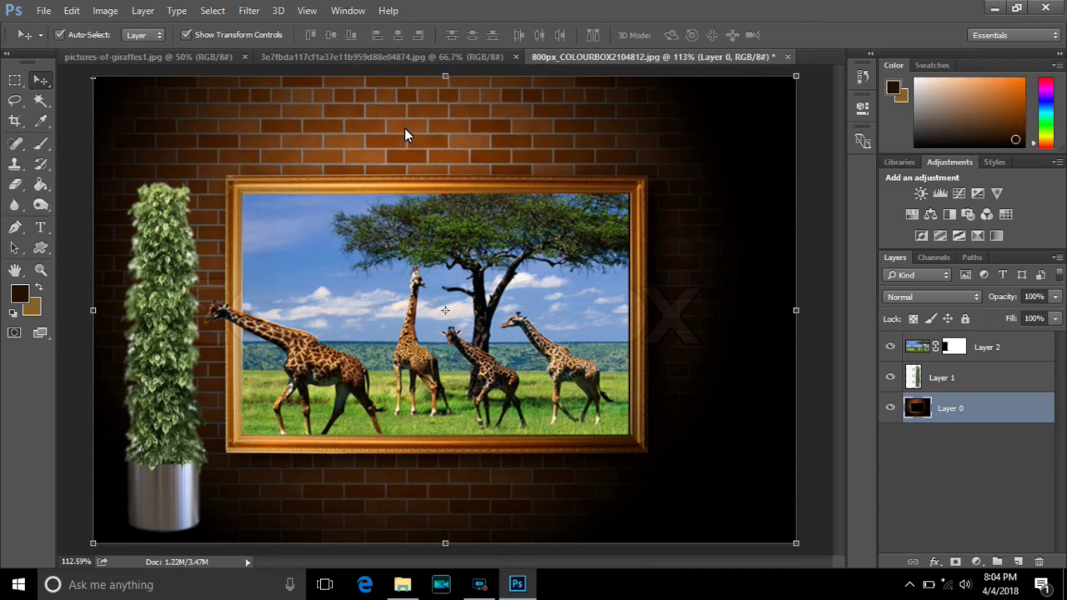
Save the composition as a JPEG named 'Demo', accepting the default JPEG options
click(43, 10)
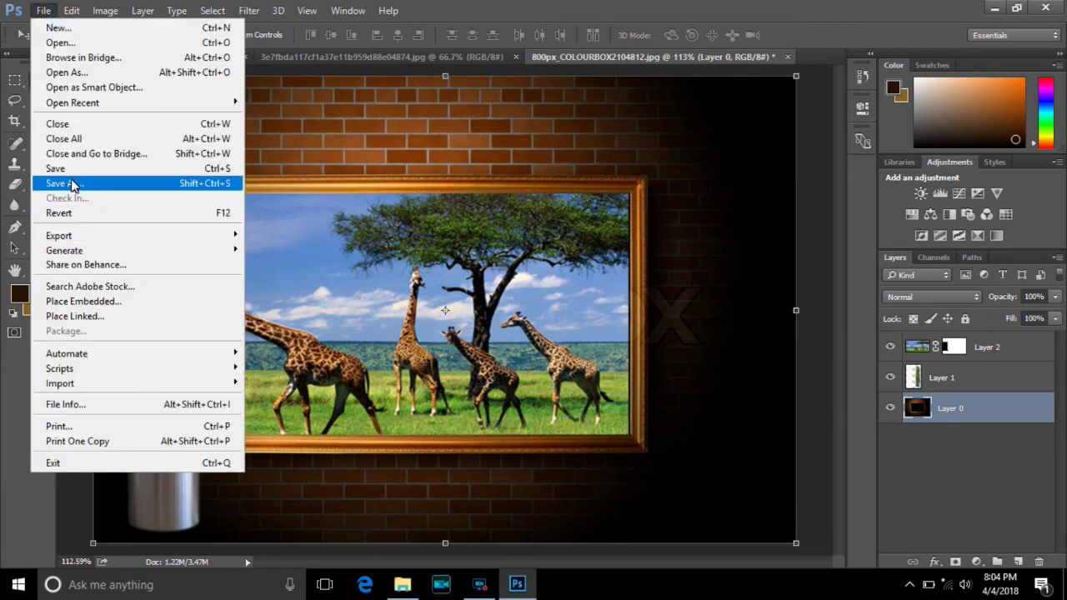
click(72, 184)
click(308, 348)
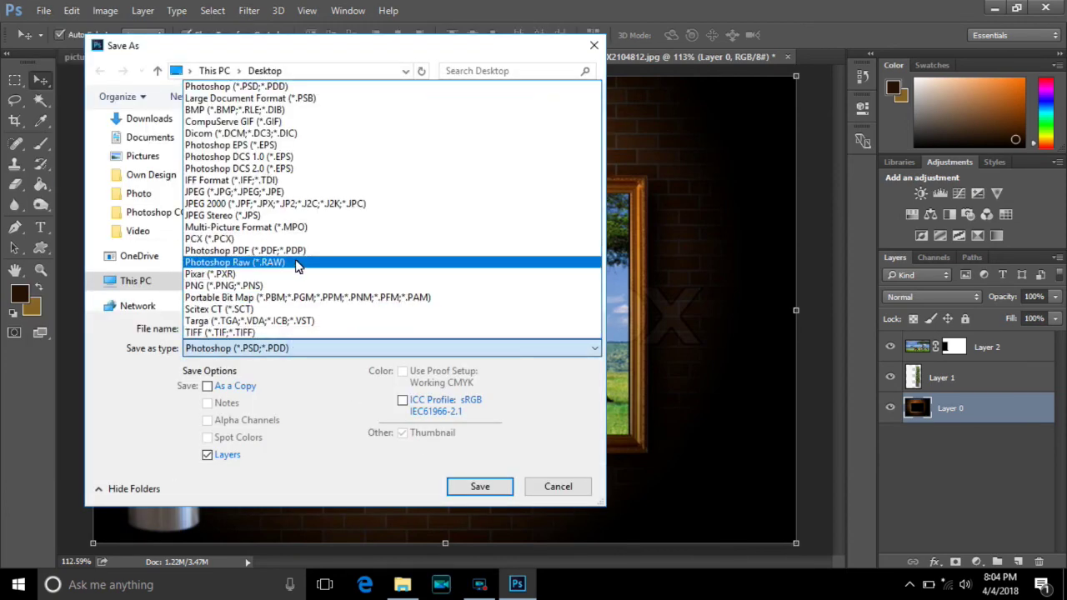
click(300, 194)
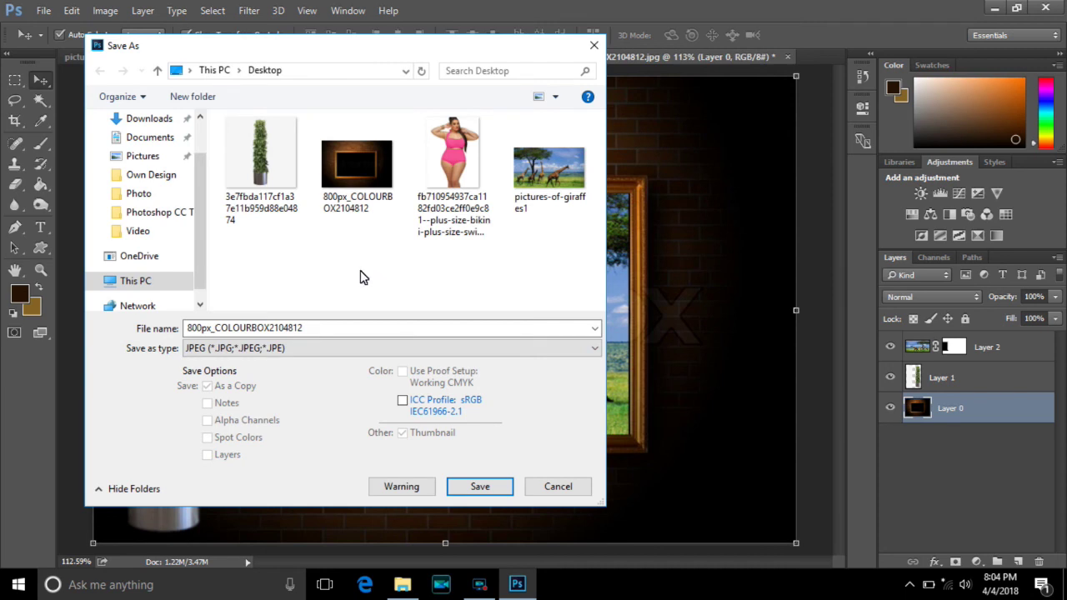
double_click(335, 329)
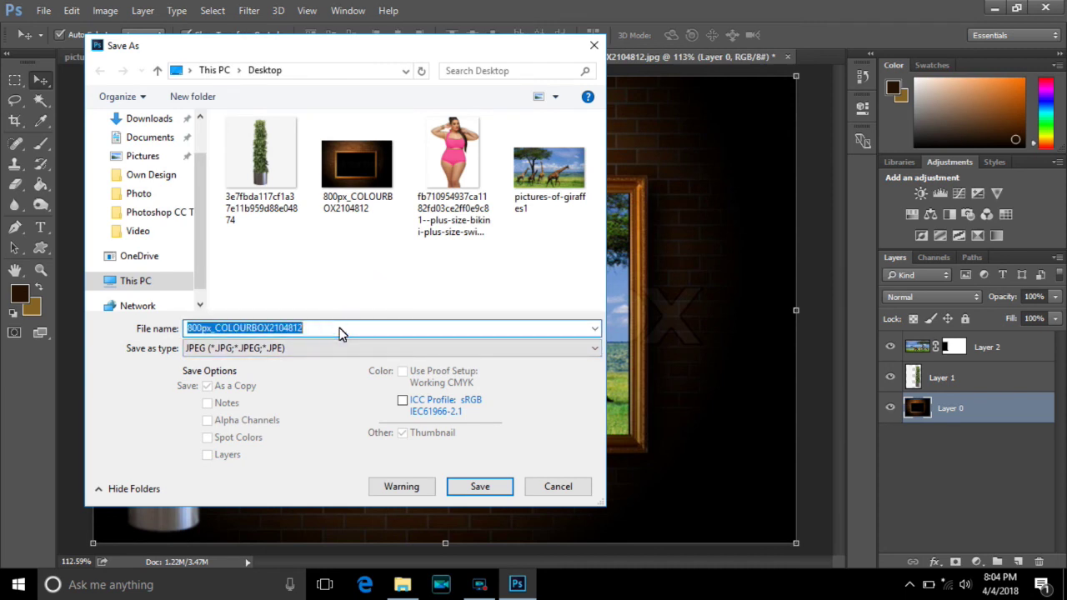
text(Demo)
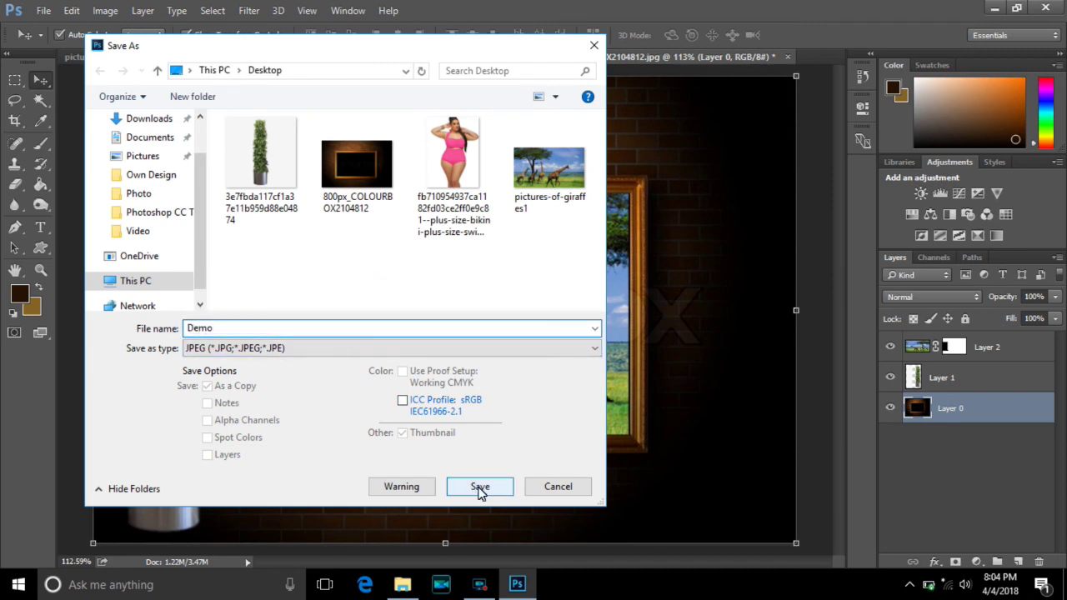
click(481, 490)
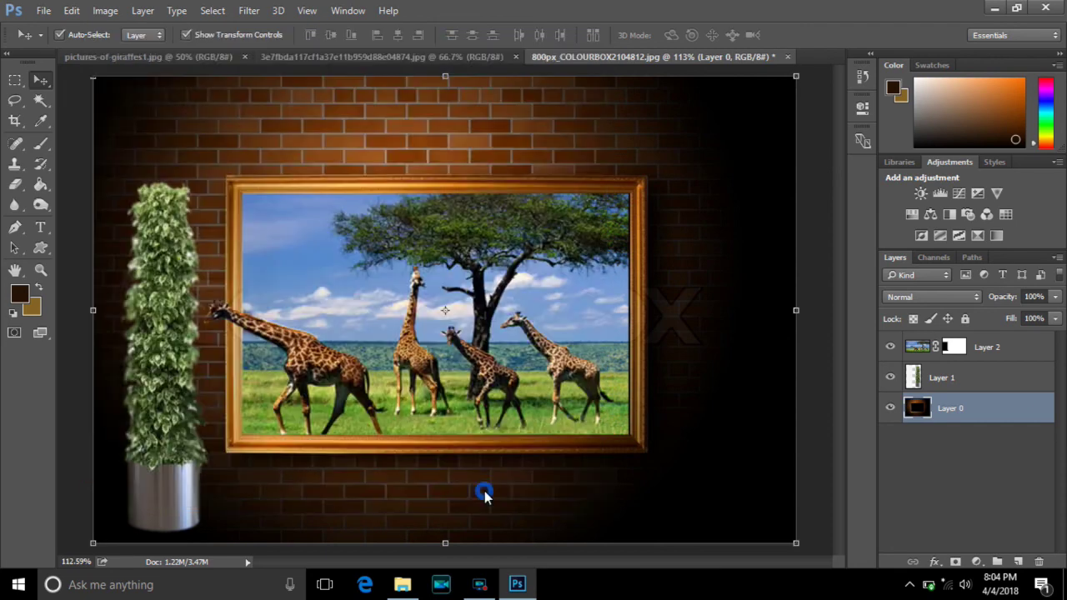
click(627, 144)
Minimize Photoshop and open the Demo JPEG from the desktop in Windows Photos
click(998, 7)
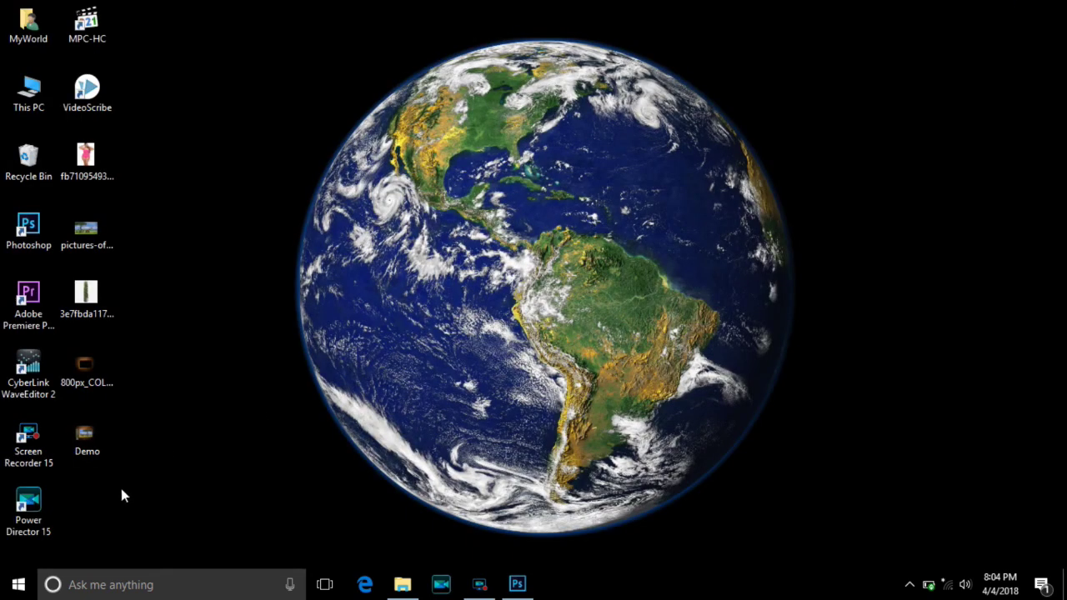
double_click(94, 444)
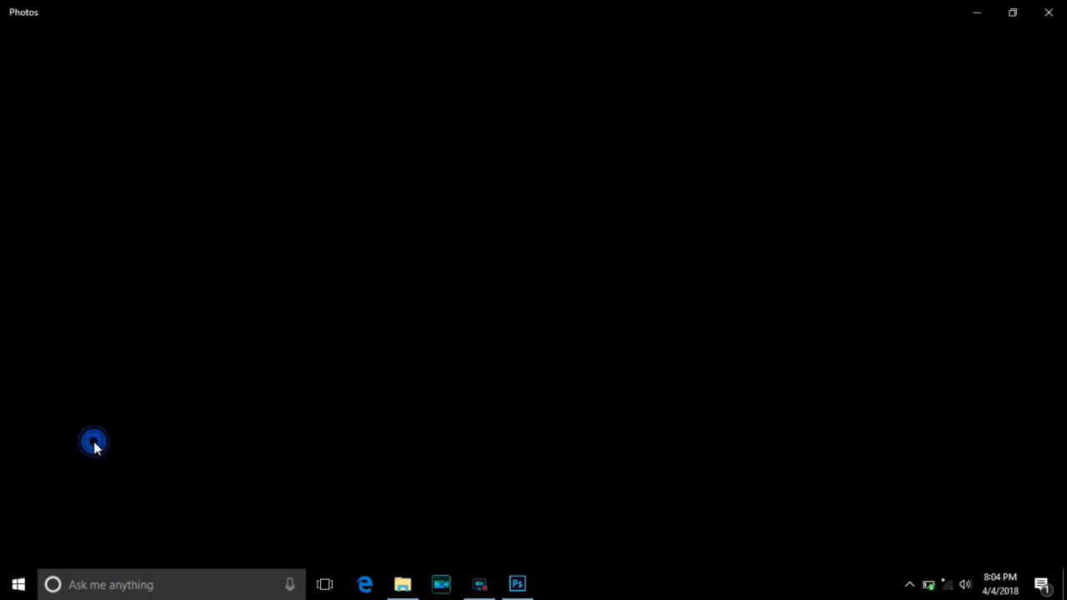